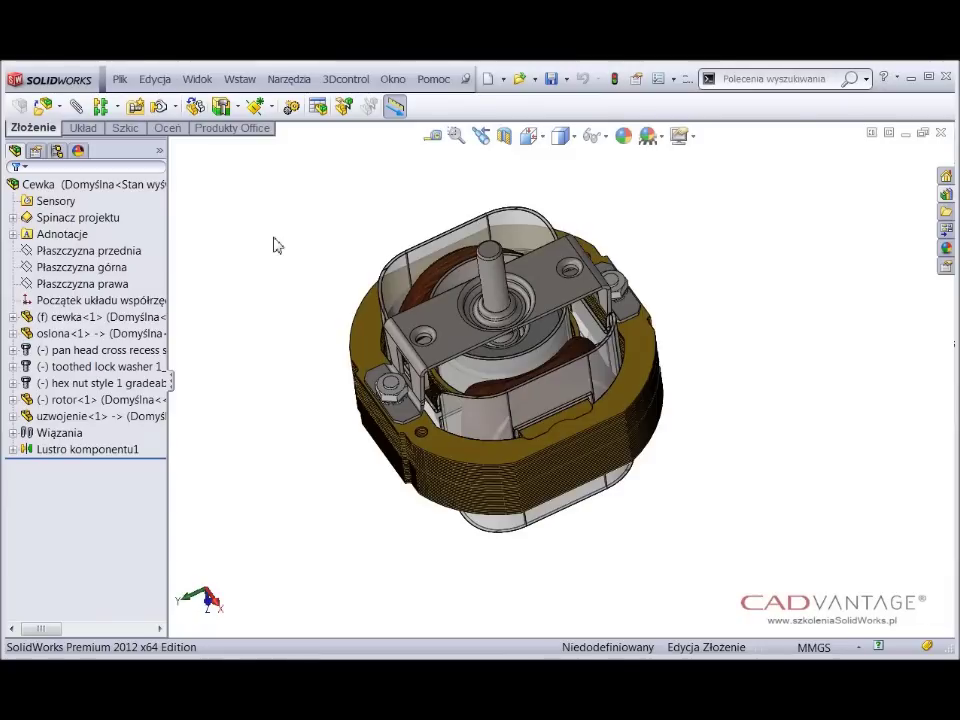
Switch from the Cewka motor assembly to the blaszka bracket part with Ctrl+Tab.
{"action": "key", "text": "ctrl+Tab"}
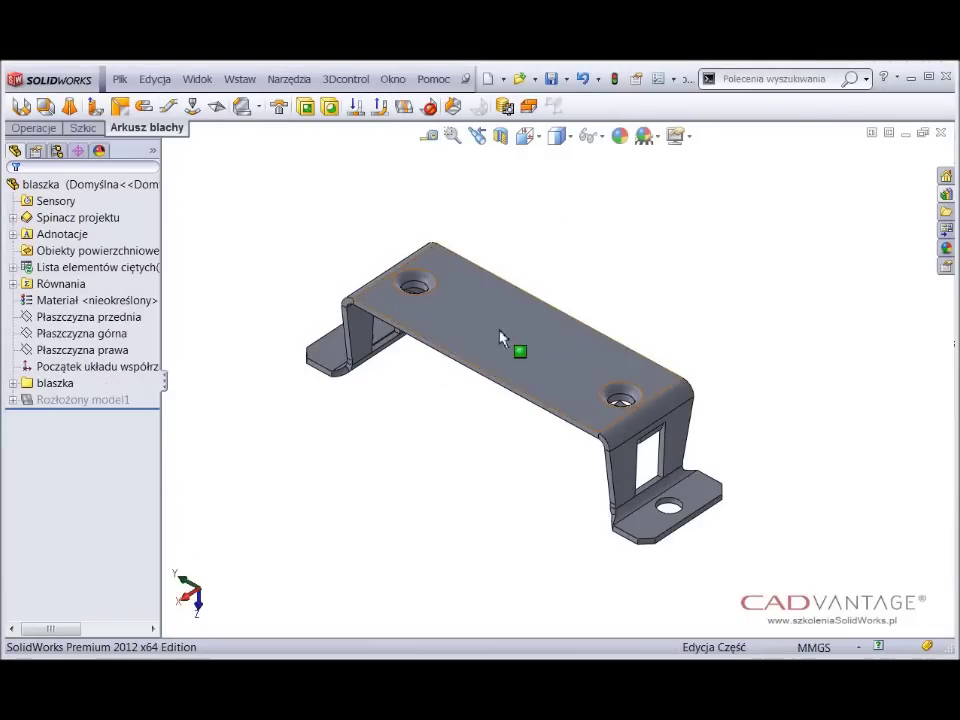
Start a new part and sketch a center rectangle on the Front Plane at the origin.
{"action": "left_click", "coordinate": [488, 78]}
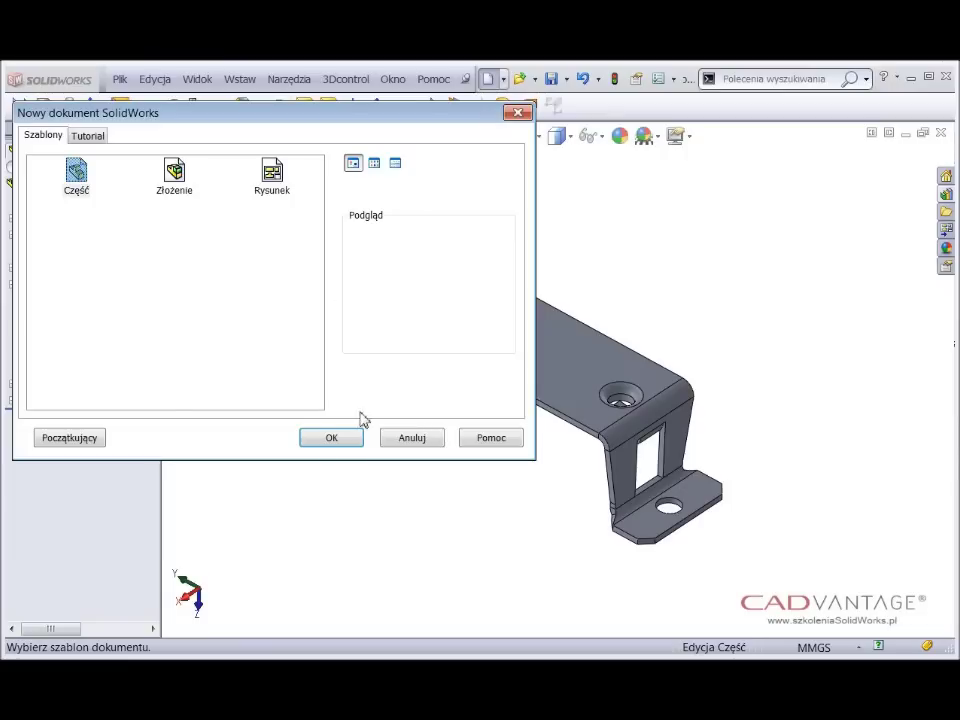
{"action": "left_click", "coordinate": [331, 438]}
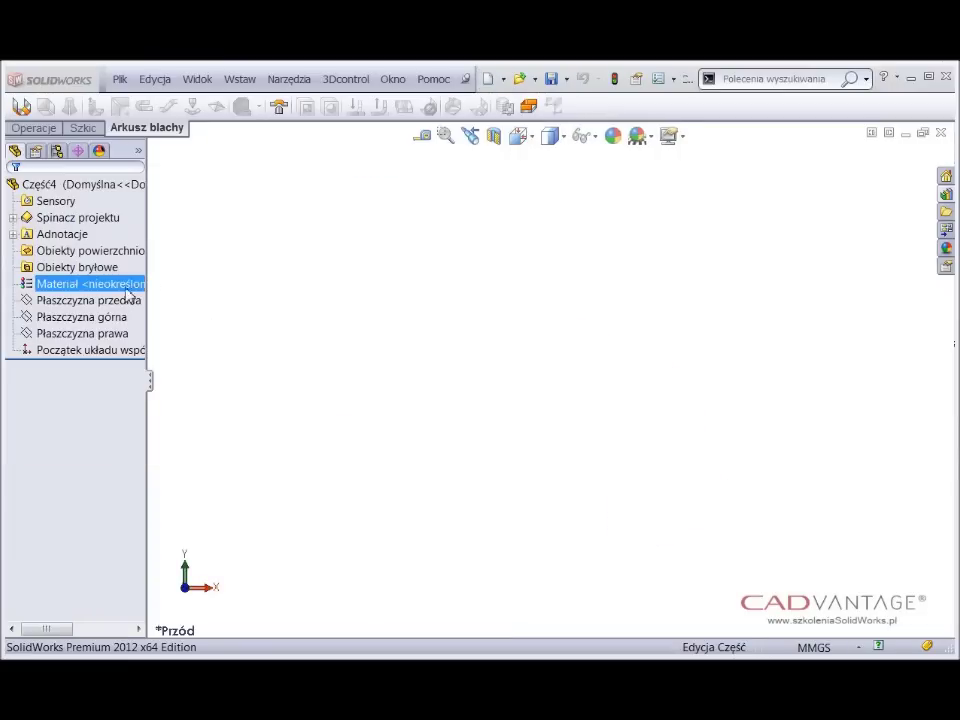
{"action": "left_click", "coordinate": [123, 303]}
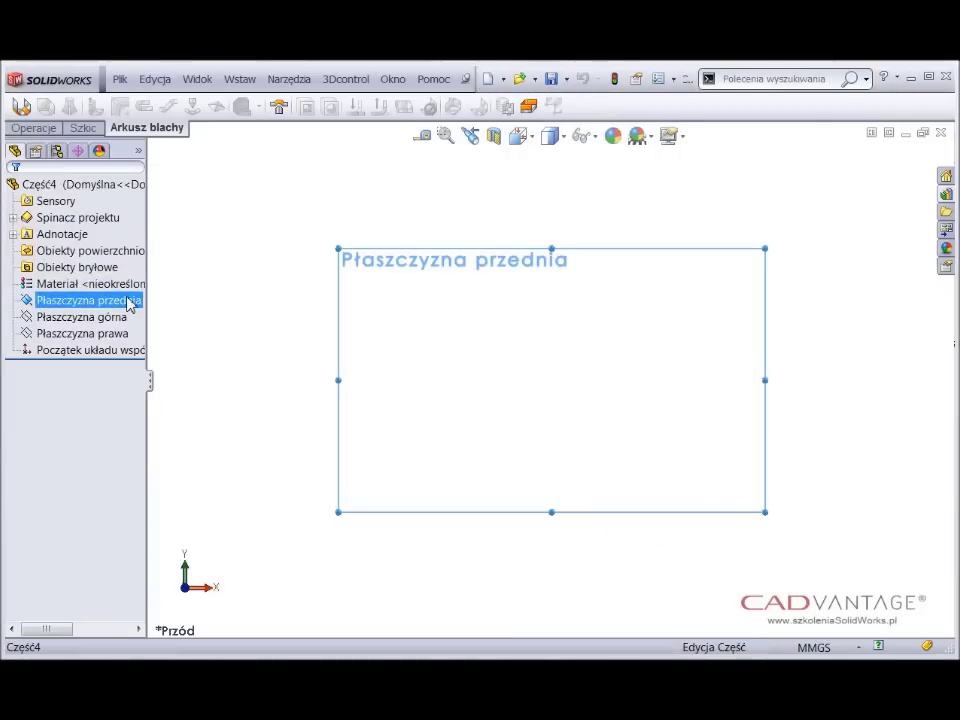
{"action": "left_click", "coordinate": [138, 276]}
{"action": "left_click", "coordinate": [124, 106]}
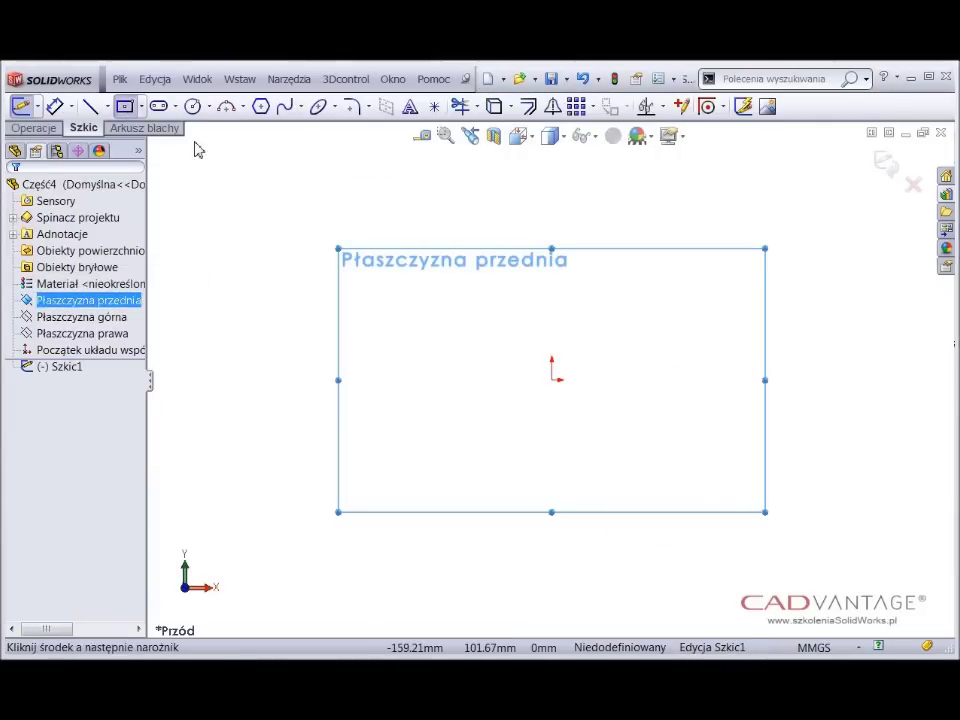
{"action": "left_click", "coordinate": [545, 383]}
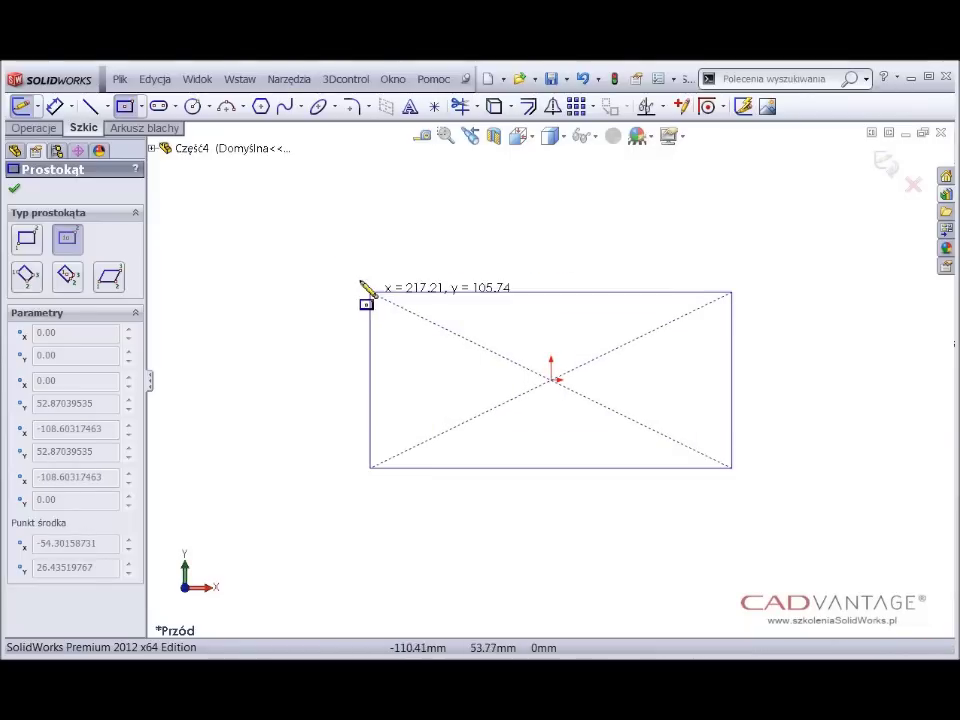
{"action": "left_click", "coordinate": [333, 259]}
Extrude the rectangle into a thin plate and select its front face.
{"action": "left_click", "coordinate": [33, 130]}
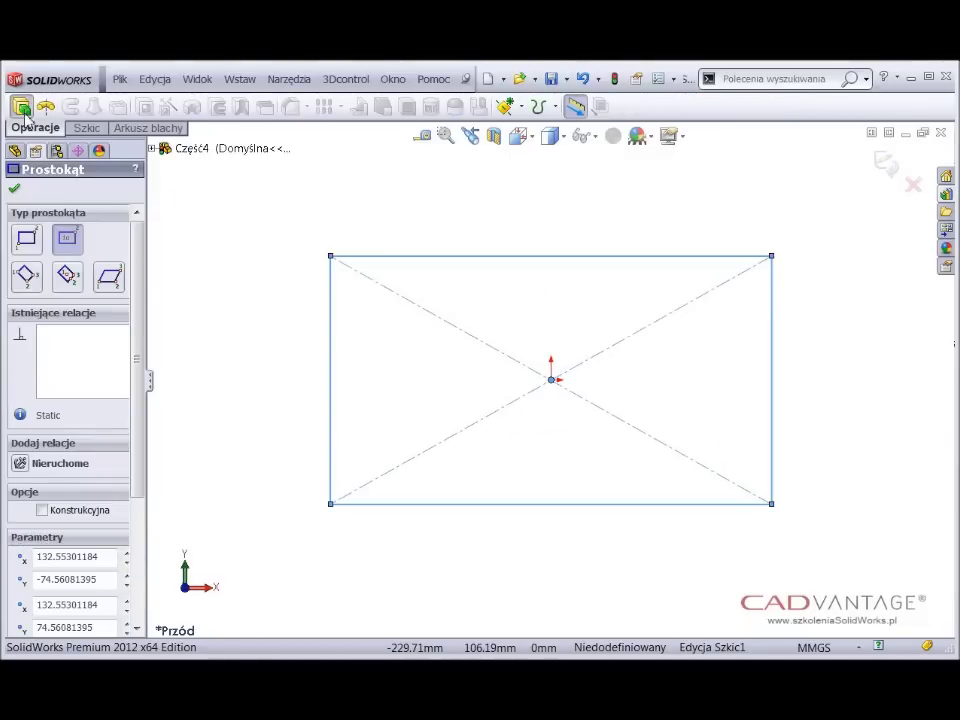
{"action": "left_click", "coordinate": [20, 106]}
{"action": "left_click", "coordinate": [15, 189]}
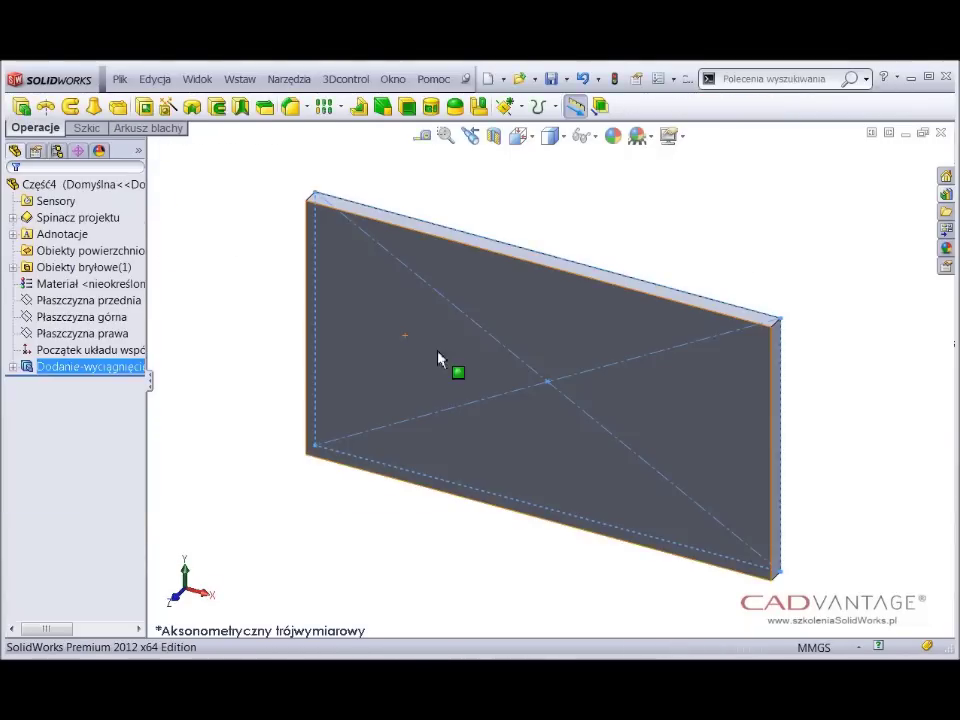
{"action": "left_click", "coordinate": [509, 389]}
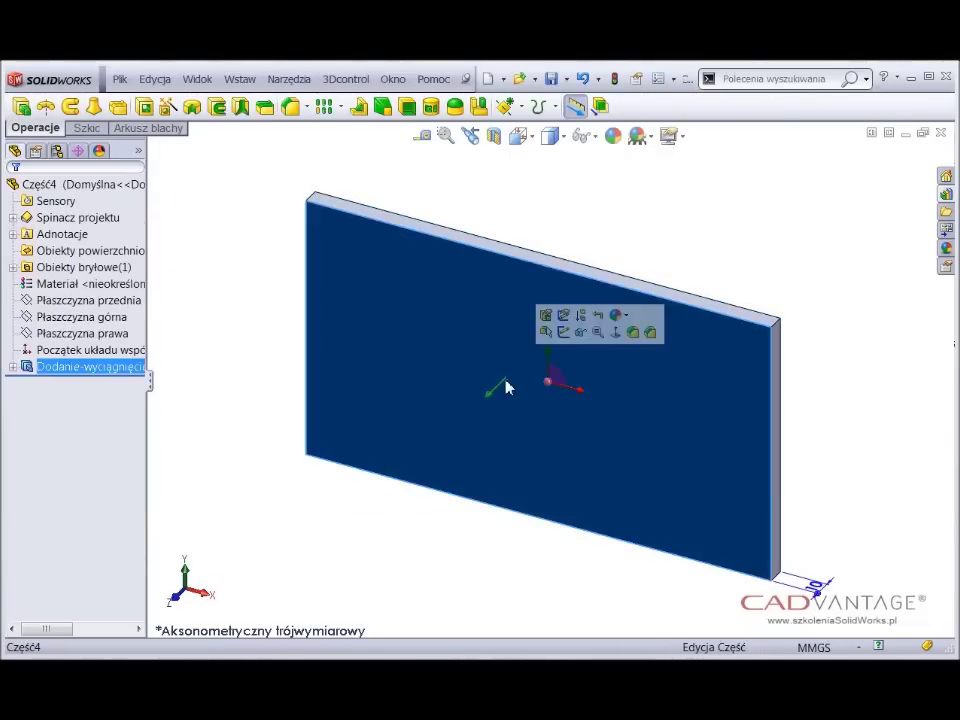
Sketch a Ø14 mm circle centred on the origin of the plate face.
{"action": "left_click", "coordinate": [562, 332]}
{"action": "right_click_drag", "start_coordinate": [561, 349], "coordinate": [617, 347]}
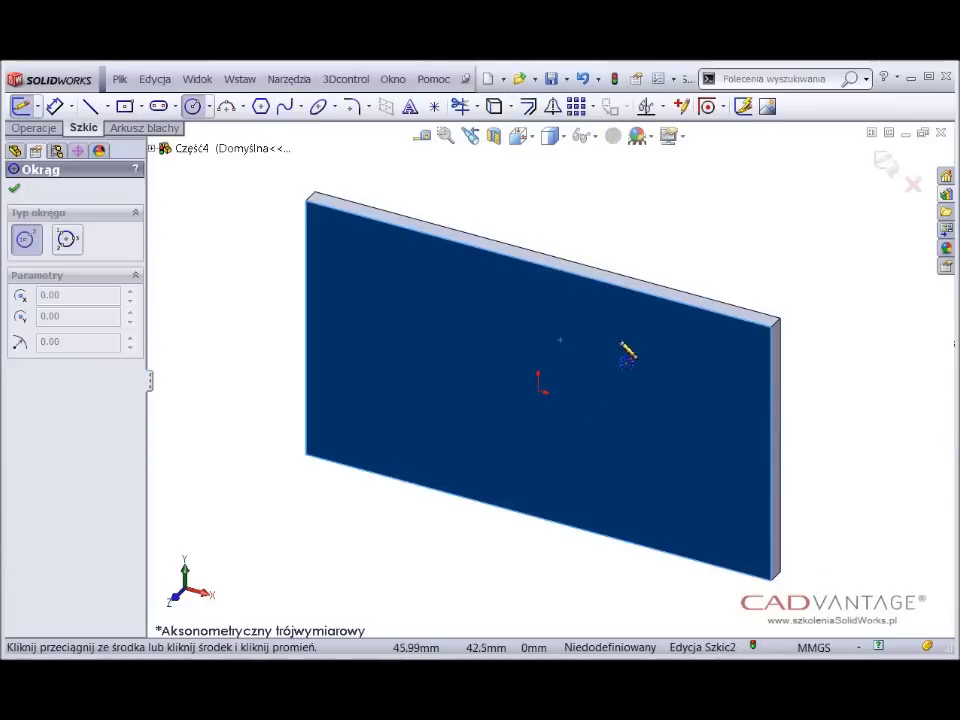
{"action": "left_click", "coordinate": [553, 374]}
{"action": "right_click_drag", "start_coordinate": [553, 350], "coordinate": [553, 280]}
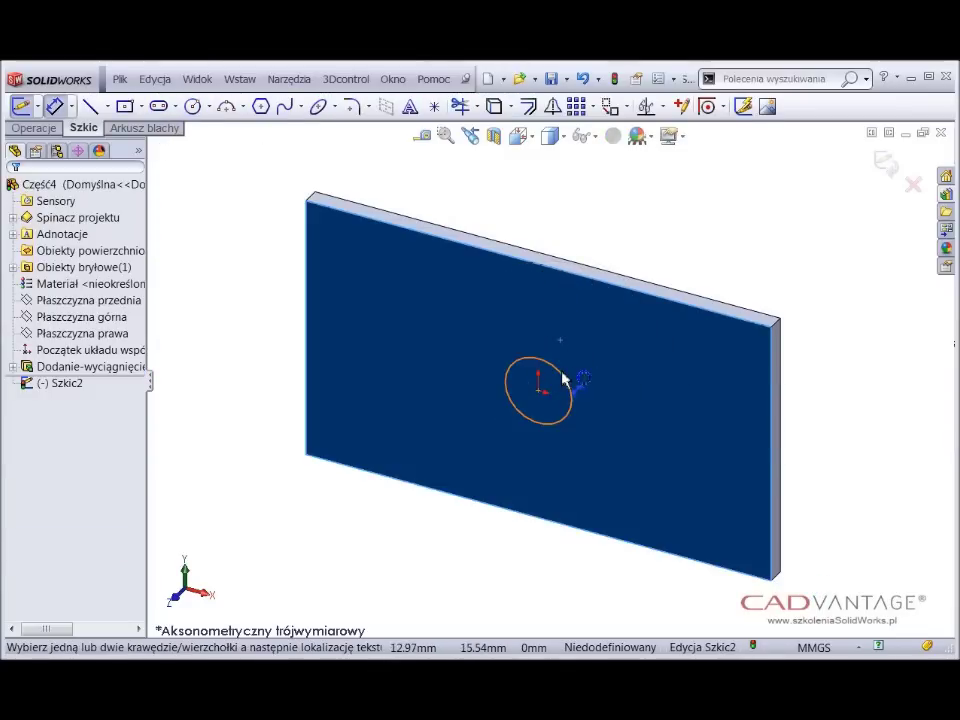
{"action": "left_click", "coordinate": [562, 378]}
{"action": "left_click", "coordinate": [553, 349]}
{"action": "type", "text": "14"}
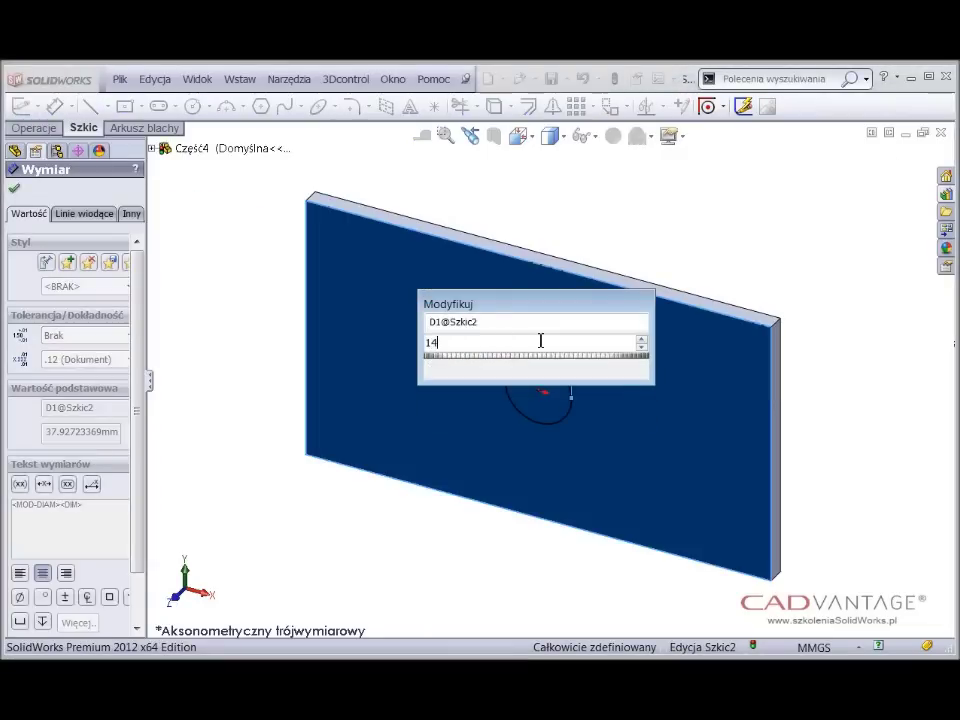
{"action": "key", "text": "Return"}
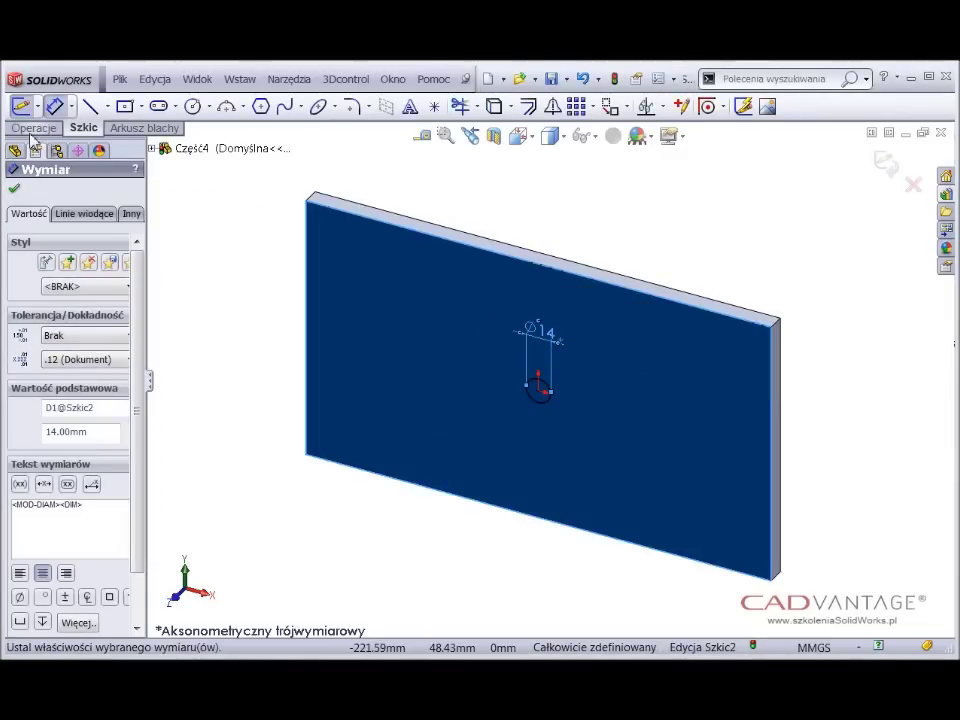
Extrude the circle 2 mm into a boss with a 35° draft.
{"action": "left_click", "coordinate": [33, 128]}
{"action": "left_click", "coordinate": [20, 106]}
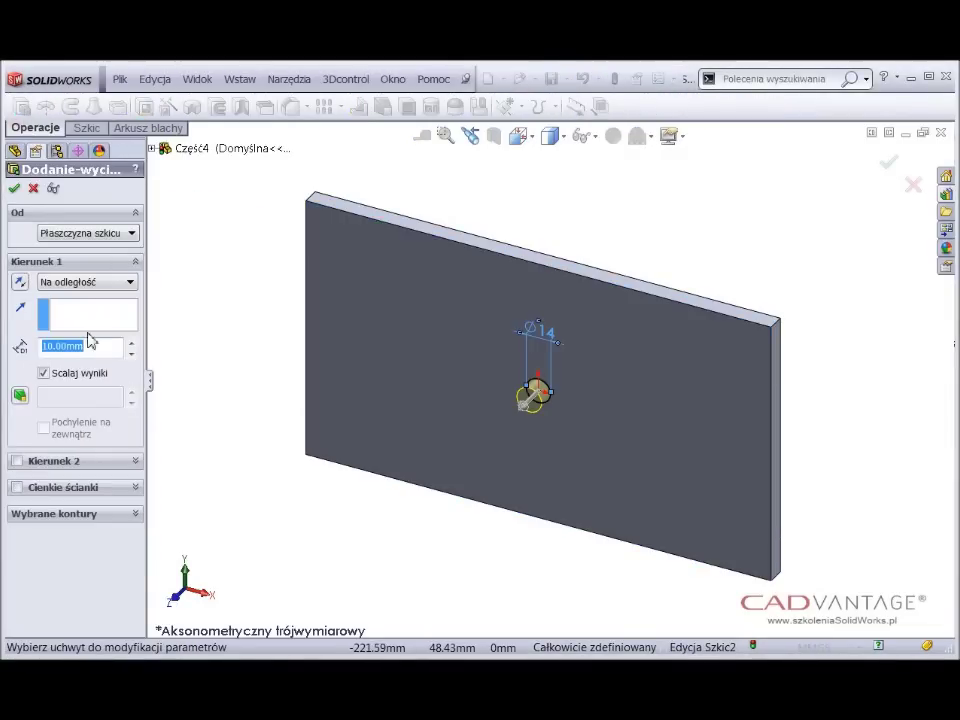
{"action": "type", "text": "2"}
{"action": "left_click", "coordinate": [21, 396]}
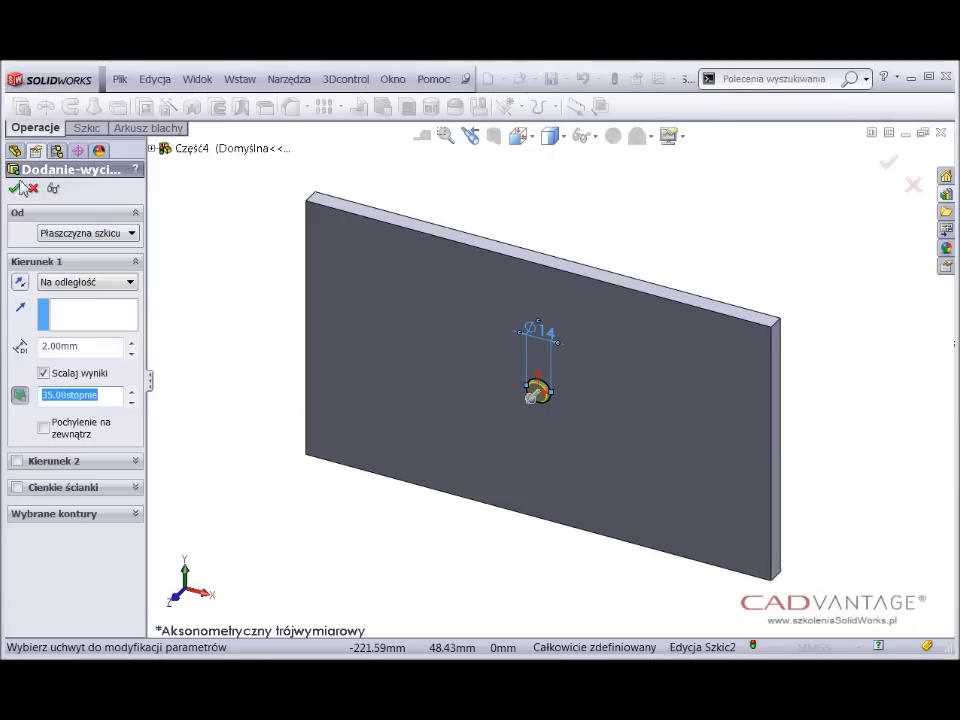
{"action": "left_click", "coordinate": [16, 189]}
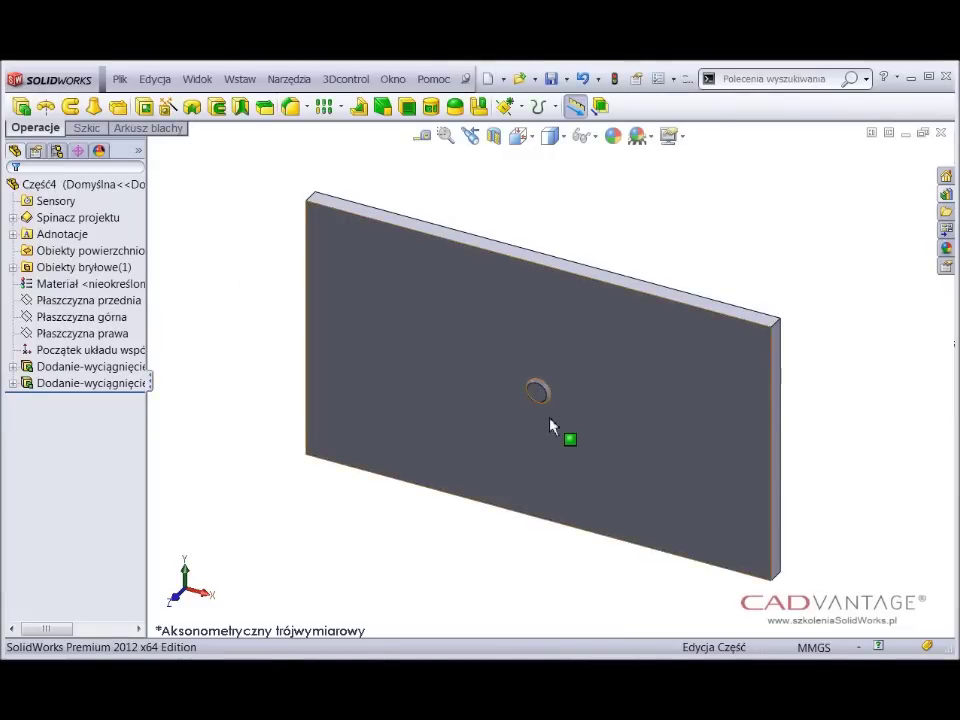
{"action": "scroll", "coordinate": [549, 422], "scroll_direction": "down", "scroll_amount": 2}
{"action": "scroll", "coordinate": [549, 422], "scroll_direction": "down", "scroll_amount": 3}
Sketch a Ø8 mm circle at the origin on the boss's top face.
{"action": "scroll", "coordinate": [545, 428], "scroll_direction": "down", "scroll_amount": 2}
{"action": "left_click", "coordinate": [535, 430]}
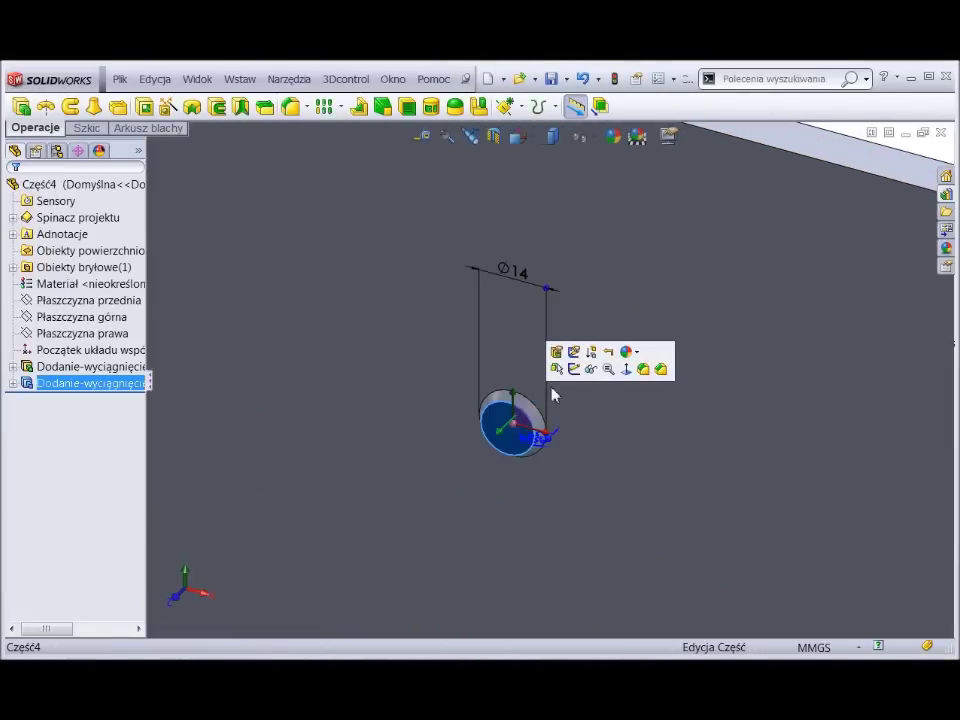
{"action": "left_click", "coordinate": [575, 370]}
{"action": "right_click_drag", "start_coordinate": [514, 432], "coordinate": [580, 437]}
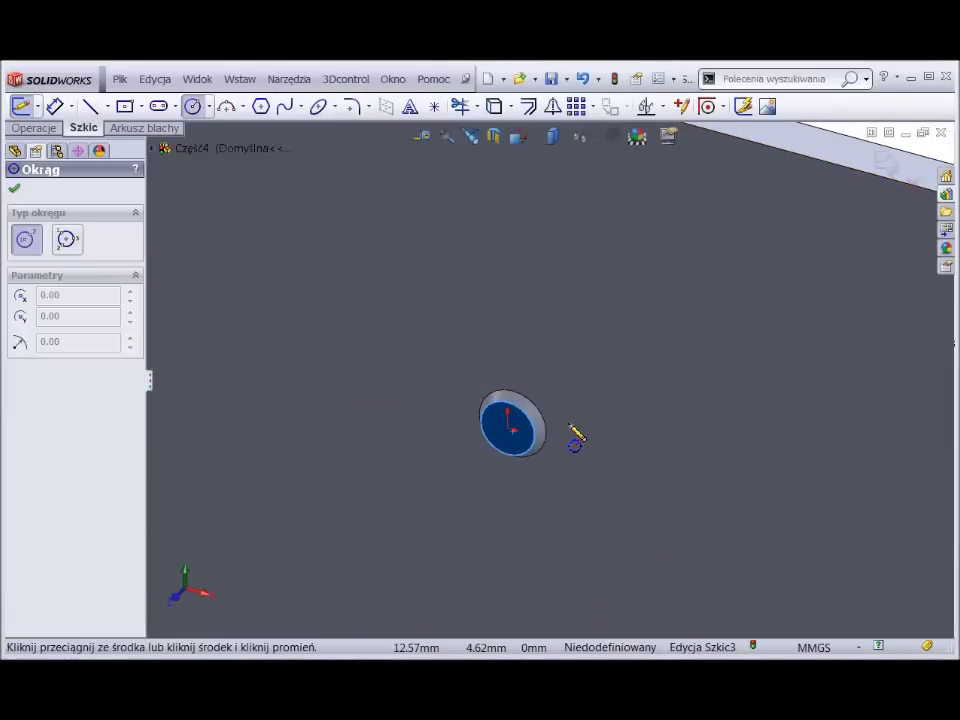
{"action": "left_click", "coordinate": [510, 430]}
{"action": "scroll", "coordinate": [515, 445], "scroll_direction": "down", "scroll_amount": 3}
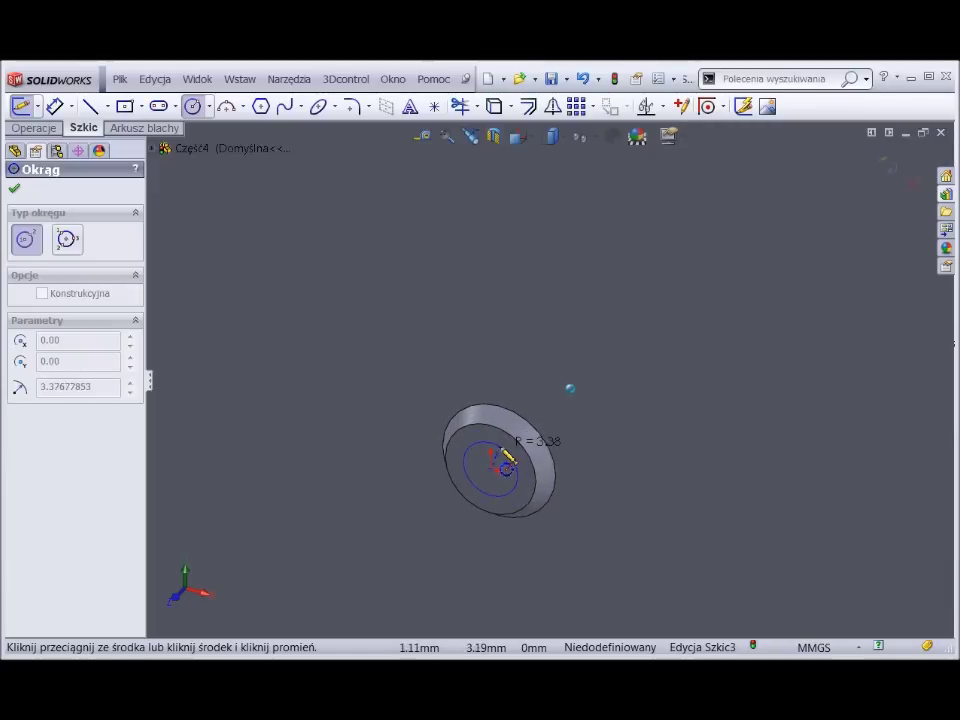
{"action": "left_click", "coordinate": [505, 465]}
{"action": "right_click_drag", "start_coordinate": [500, 460], "coordinate": [501, 366]}
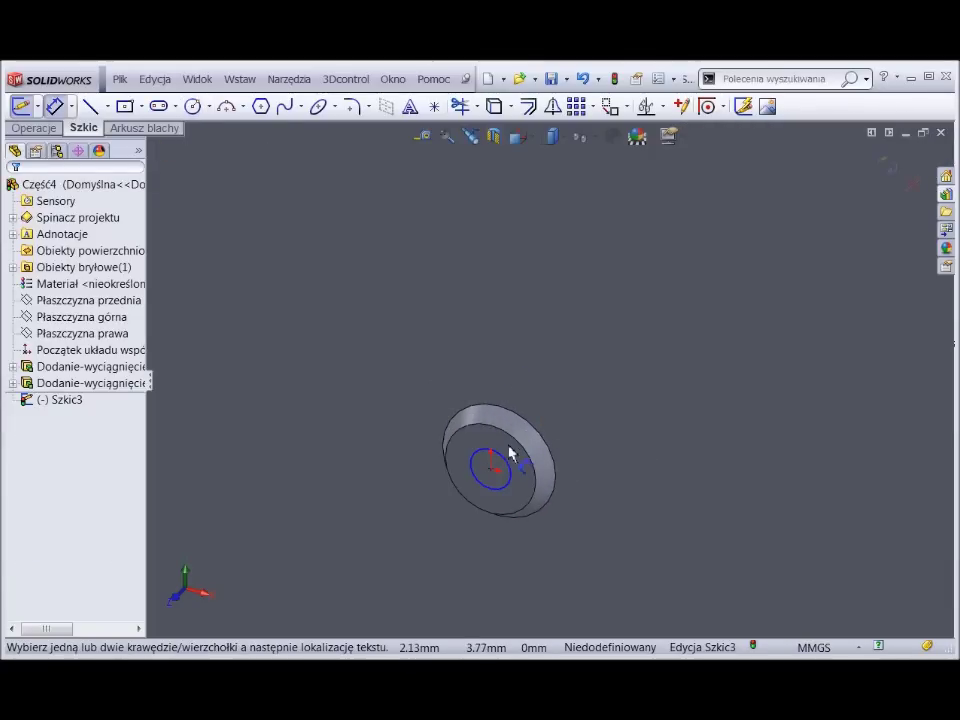
{"action": "left_click", "coordinate": [506, 463]}
{"action": "left_click", "coordinate": [514, 383]}
{"action": "type", "text": "8"}
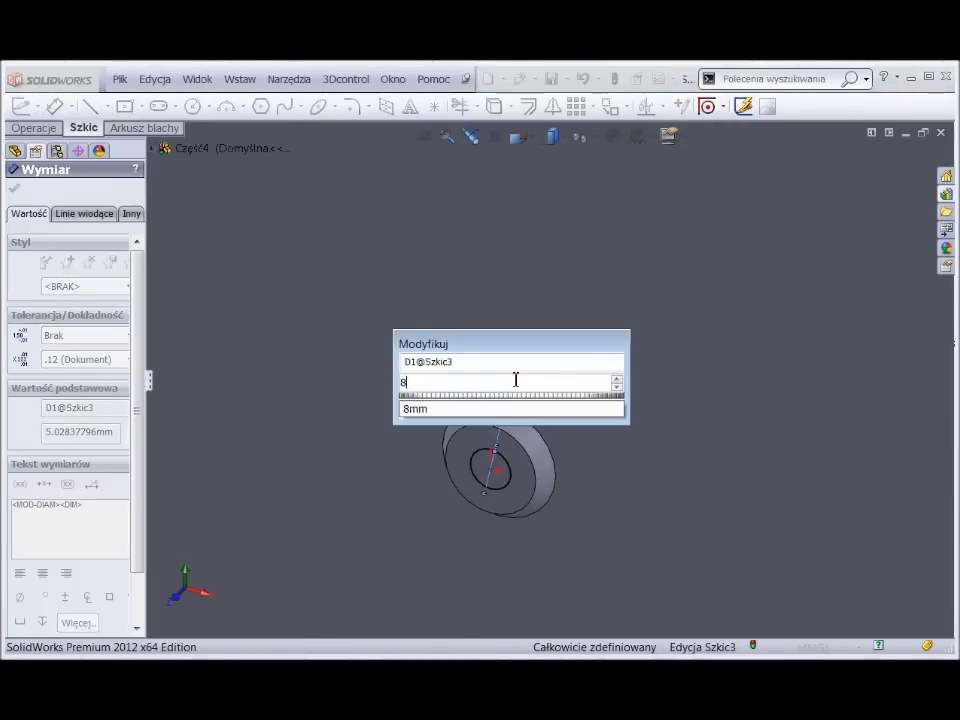
{"action": "key", "text": "Return"}
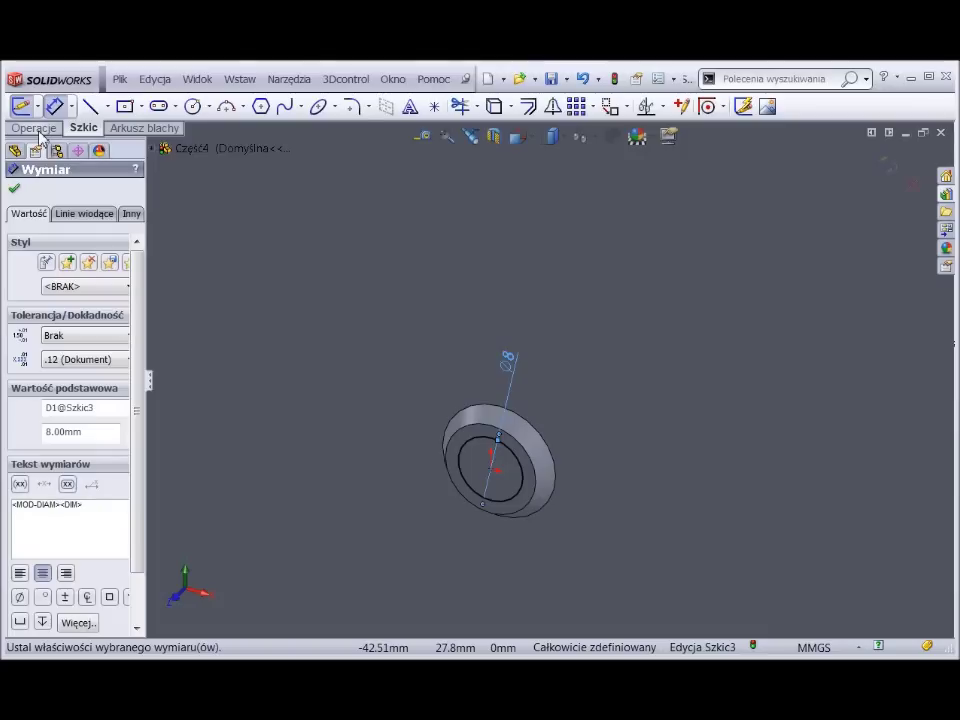
Cut-extrude the Ø8 circle 2 mm with a 35° draft into the boss.
{"action": "left_click", "coordinate": [38, 130]}
{"action": "left_click", "coordinate": [145, 106]}
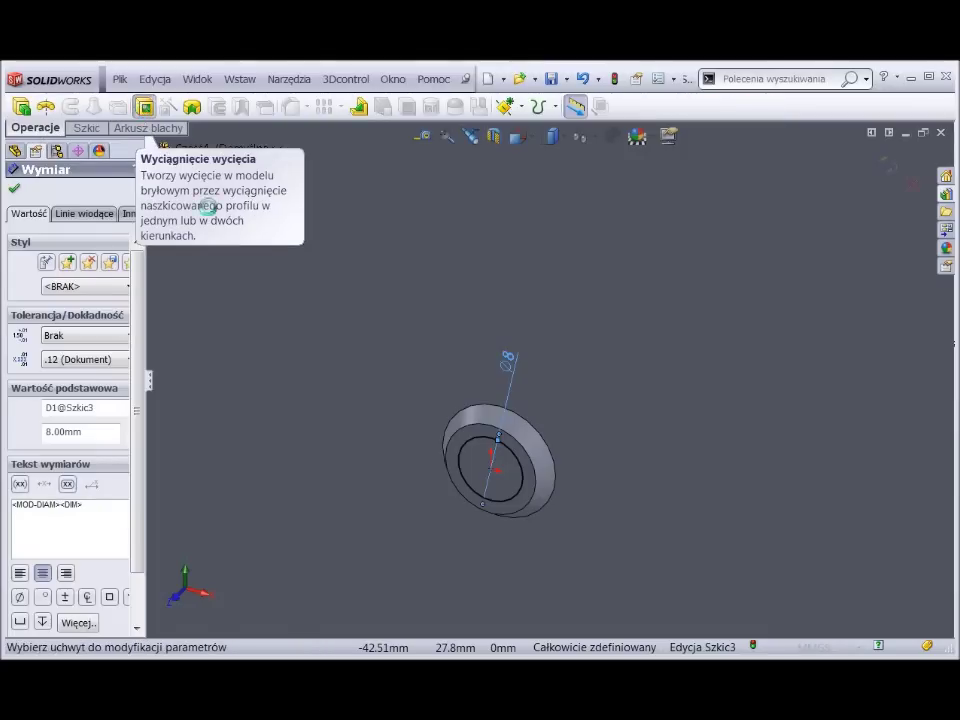
{"action": "left_click", "coordinate": [20, 396]}
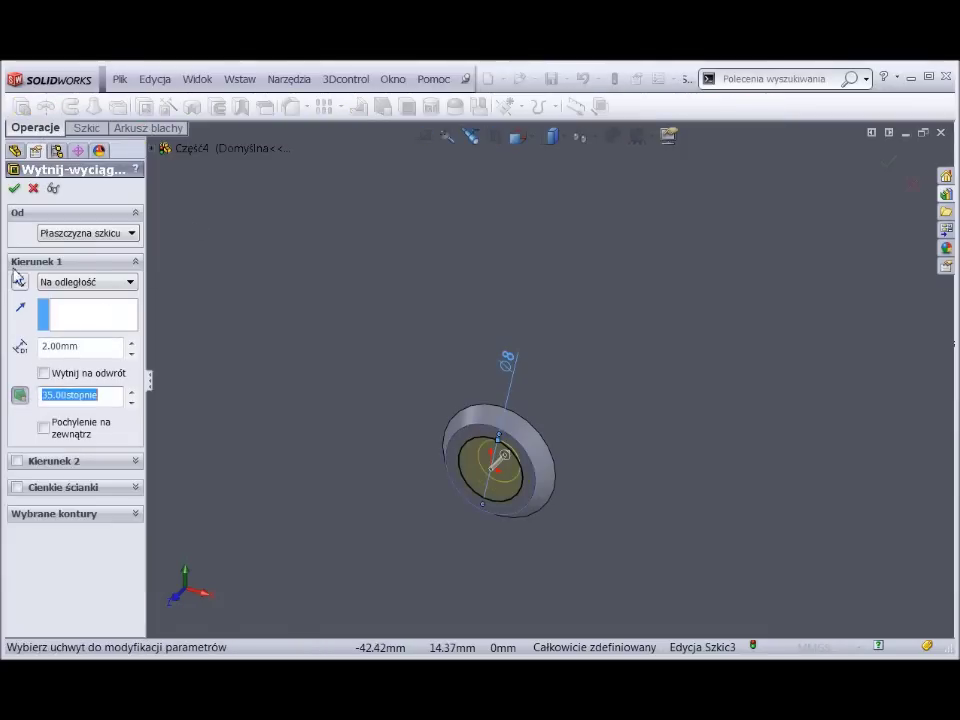
{"action": "left_click", "coordinate": [15, 189]}
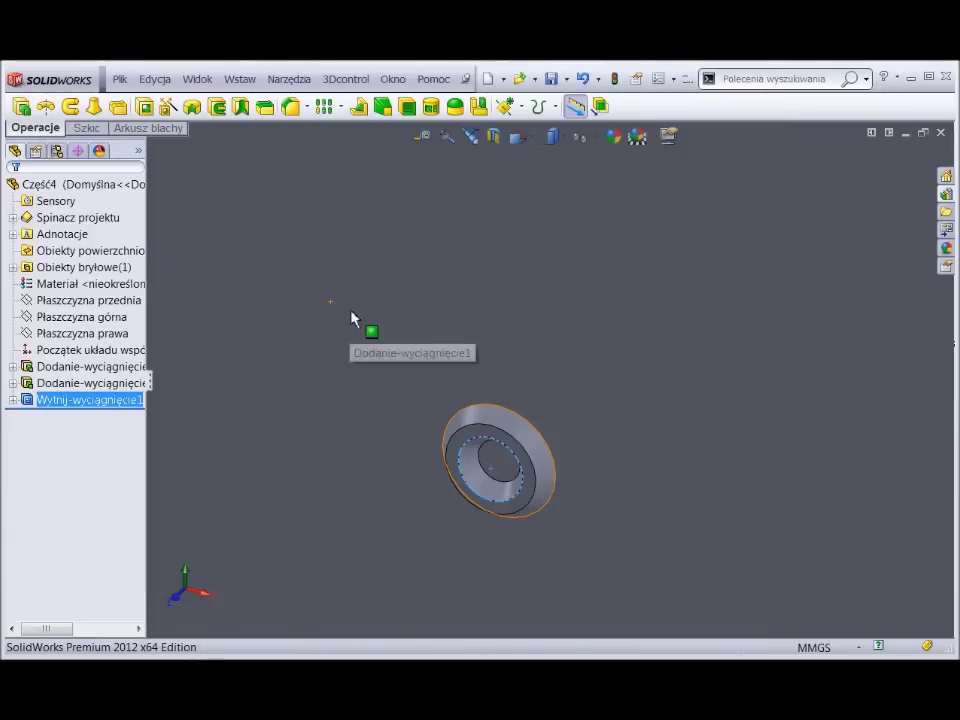
{"action": "left_click", "coordinate": [555, 489]}
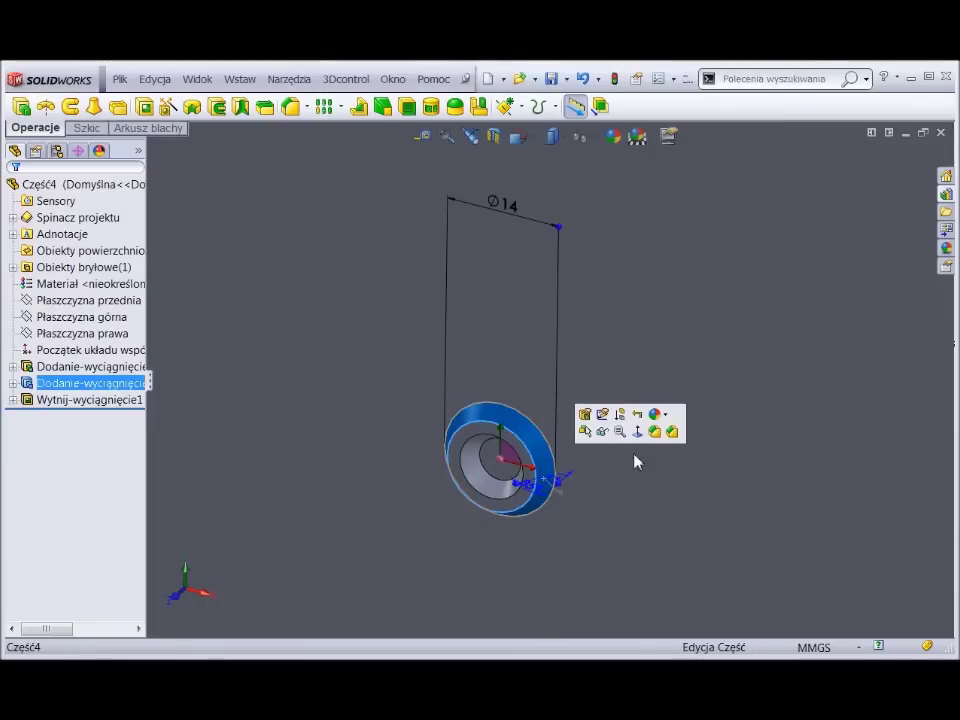
Round both boss faces with a 10 mm fillet.
{"action": "left_click", "coordinate": [655, 432]}
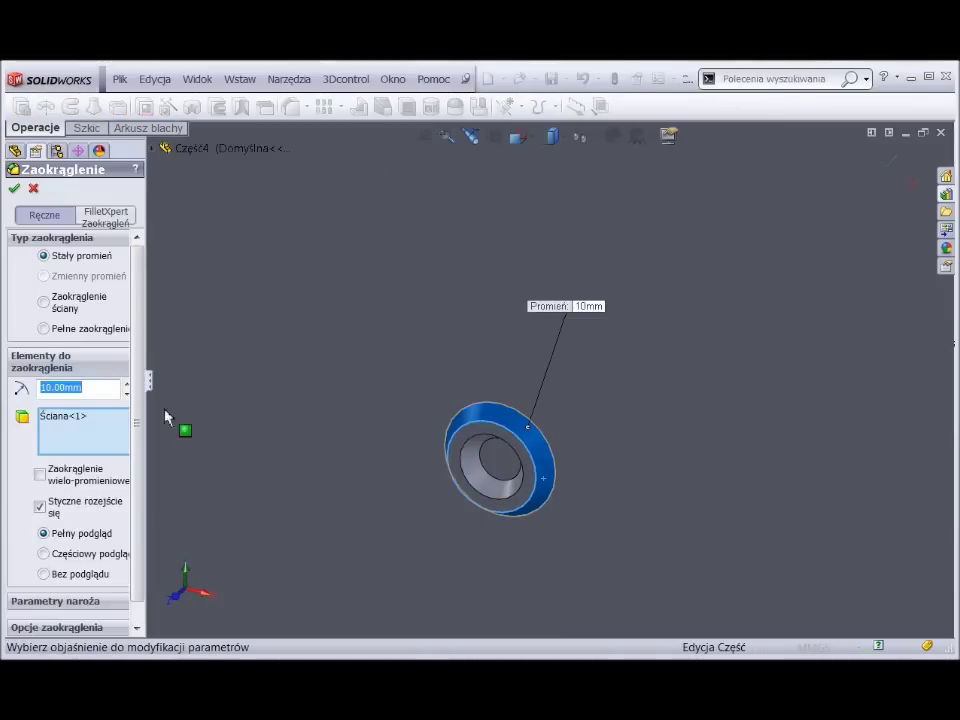
{"action": "left_click", "coordinate": [483, 481]}
{"action": "key", "text": "Return"}
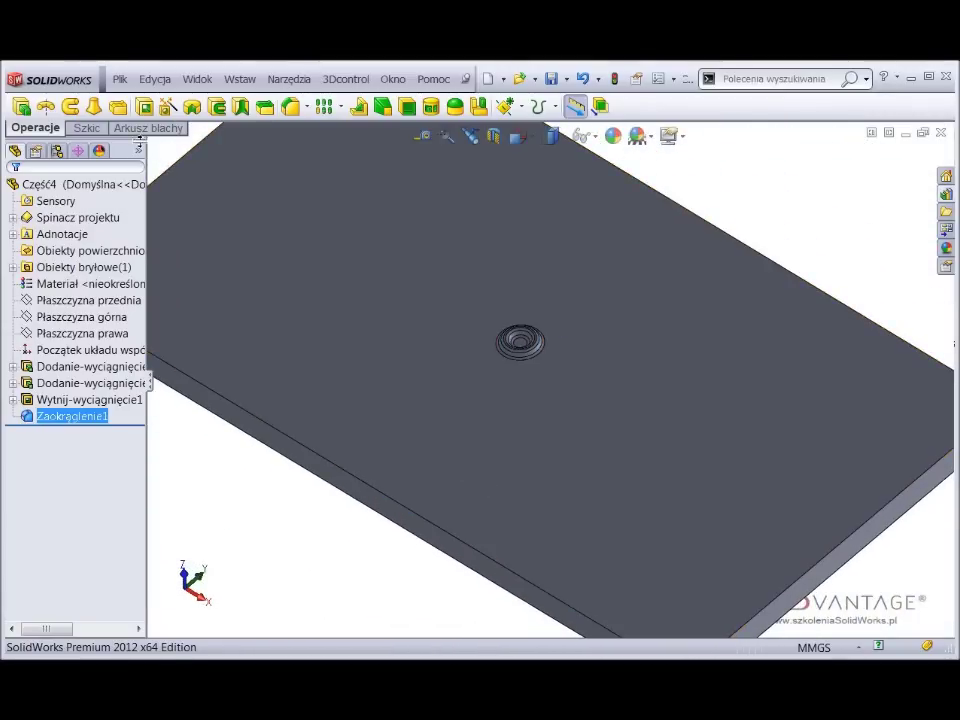
Define the part as a Forming Tool with the plate's top face as stopping face.
{"action": "left_click", "coordinate": [141, 131]}
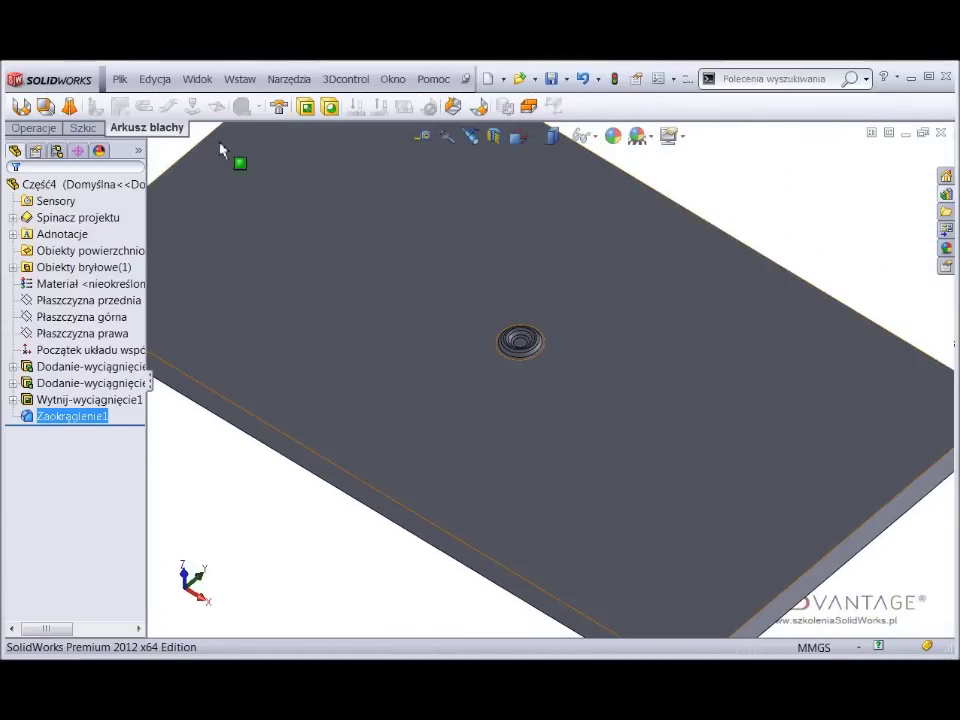
{"action": "left_click", "coordinate": [279, 108]}
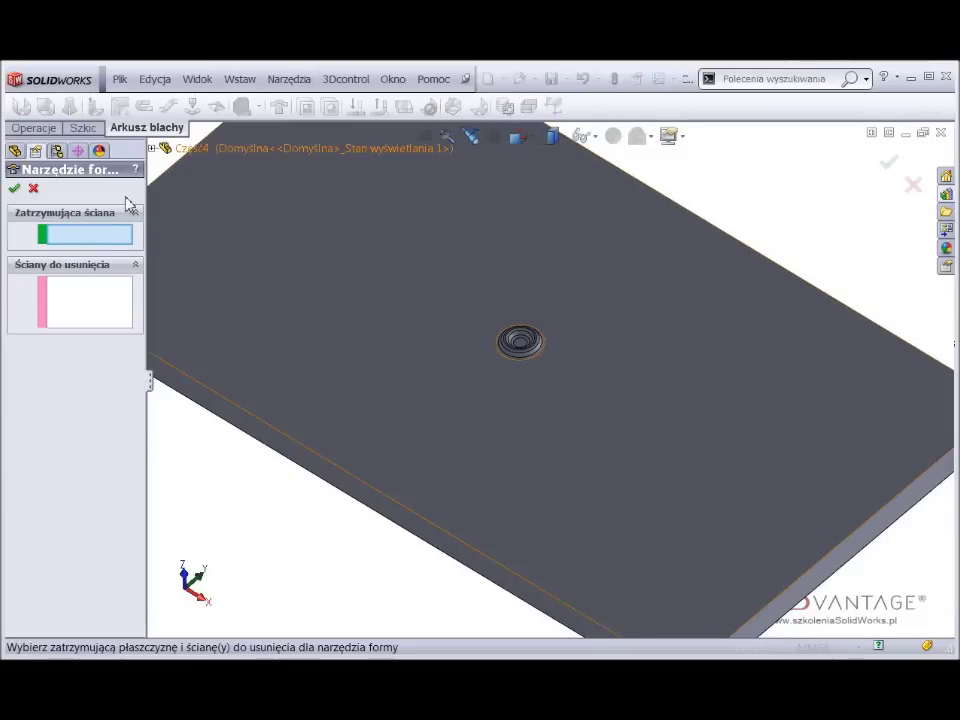
{"action": "left_click", "coordinate": [264, 261]}
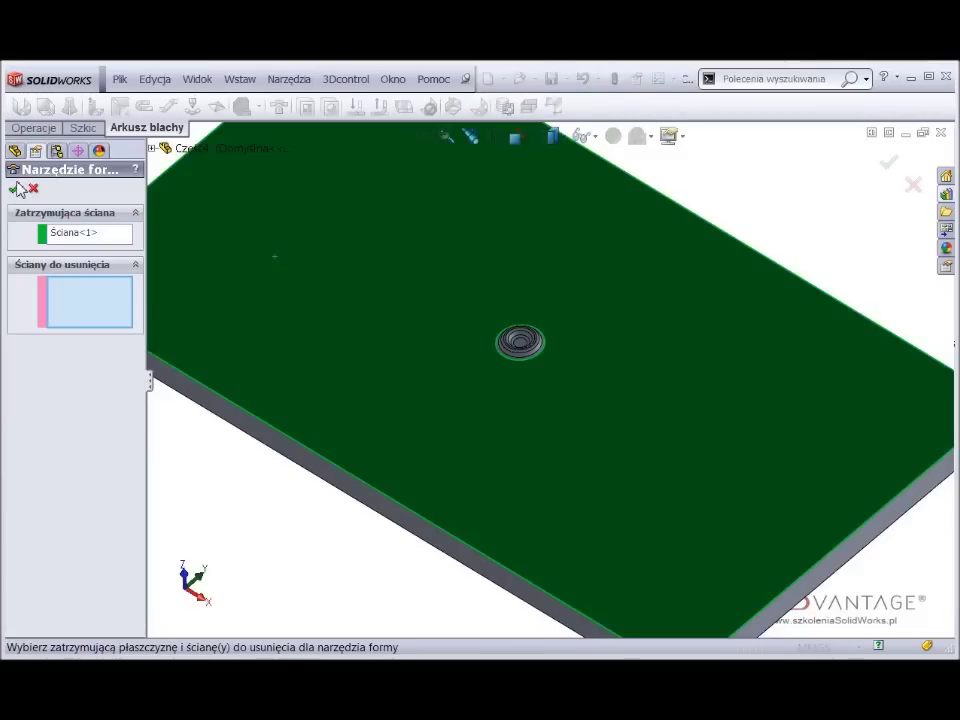
{"action": "left_click", "coordinate": [15, 189]}
{"action": "key", "text": "f"}
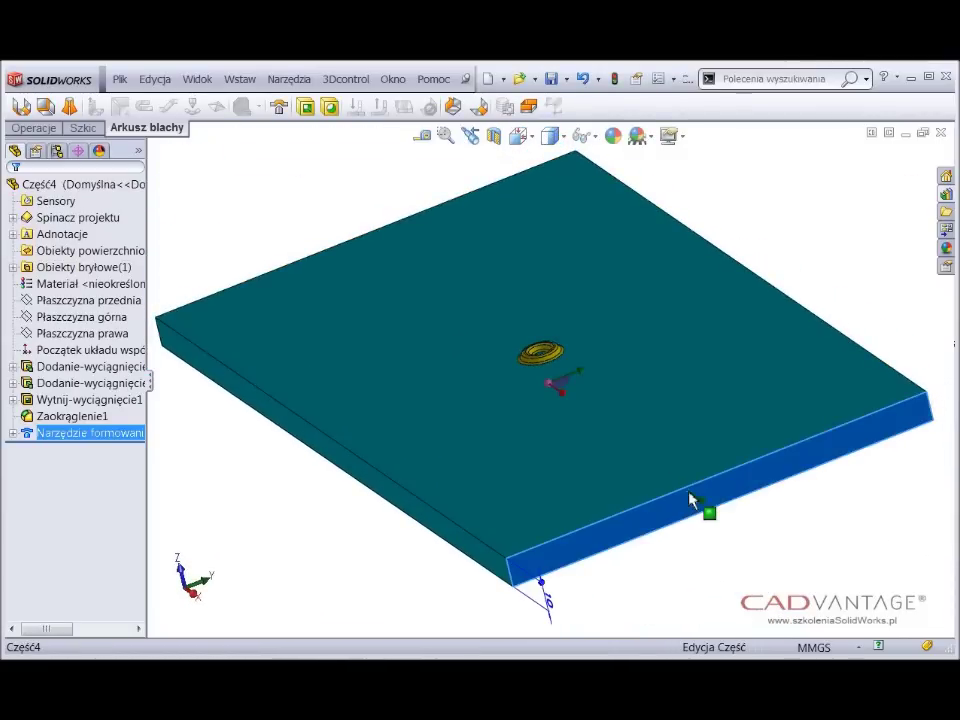
{"action": "left_click", "coordinate": [690, 500]}
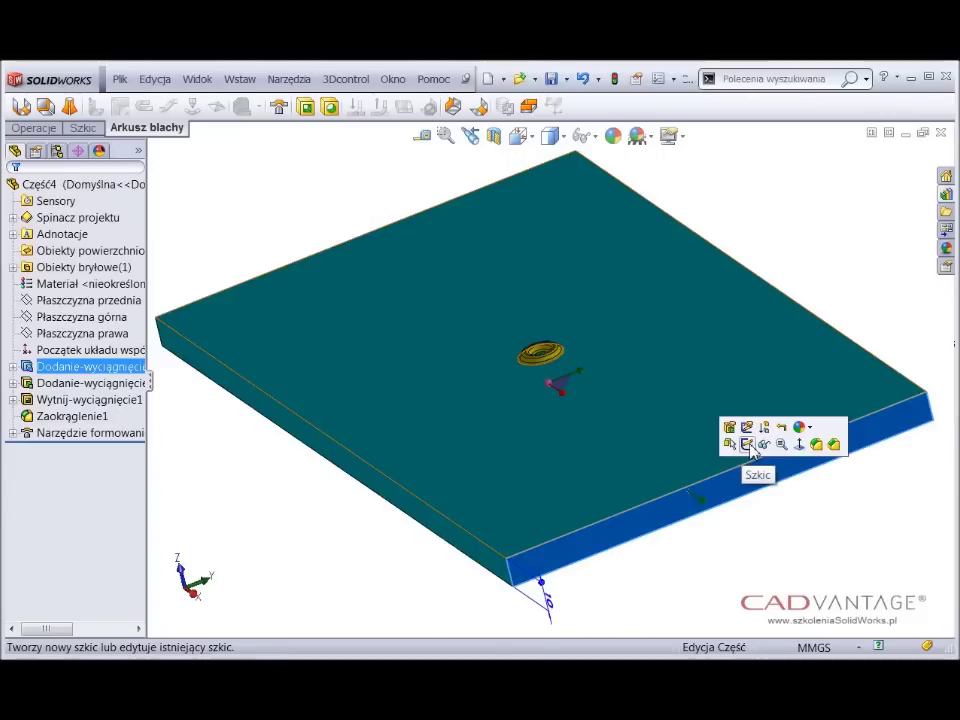
Convert the plate's side-face outline and cut it Through All, removing the plate.
{"action": "left_click", "coordinate": [747, 445]}
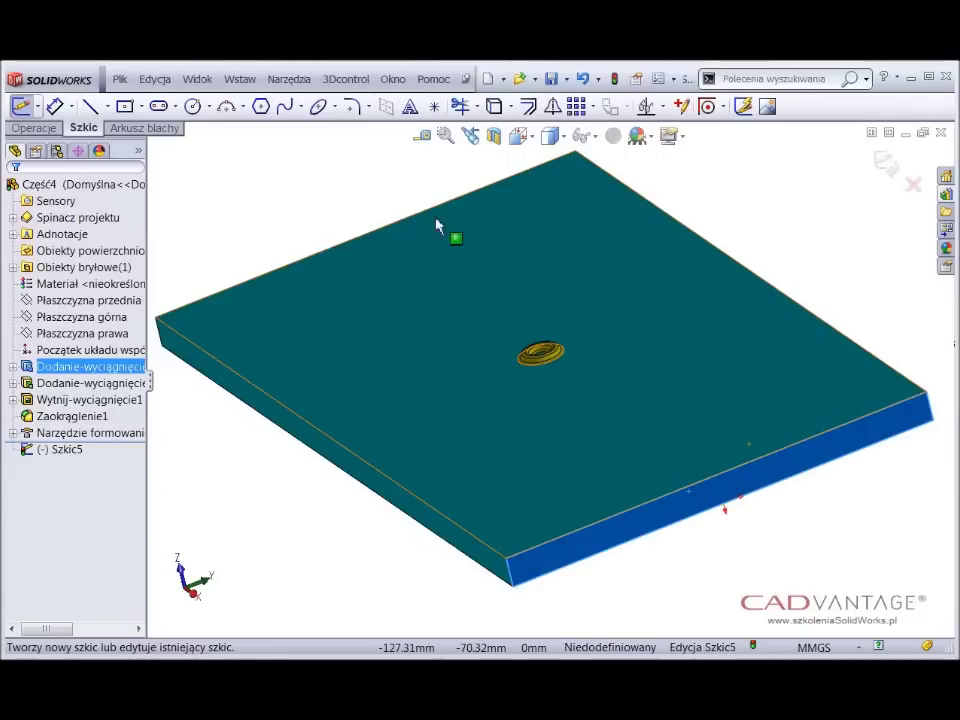
{"action": "left_click", "coordinate": [496, 110]}
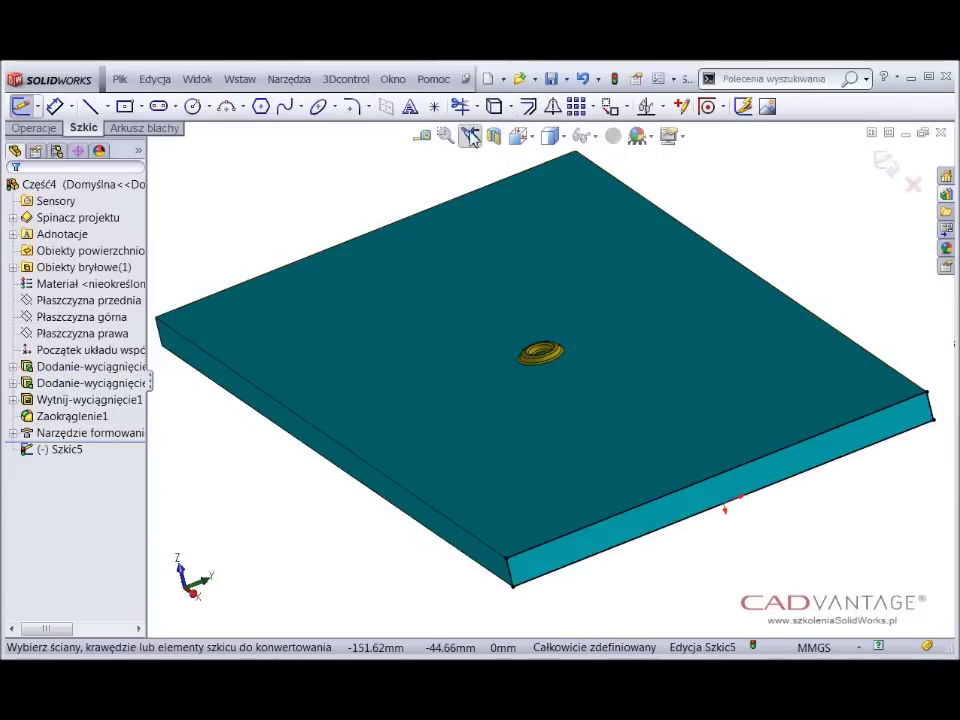
{"action": "left_click", "coordinate": [35, 130]}
{"action": "left_click", "coordinate": [143, 106]}
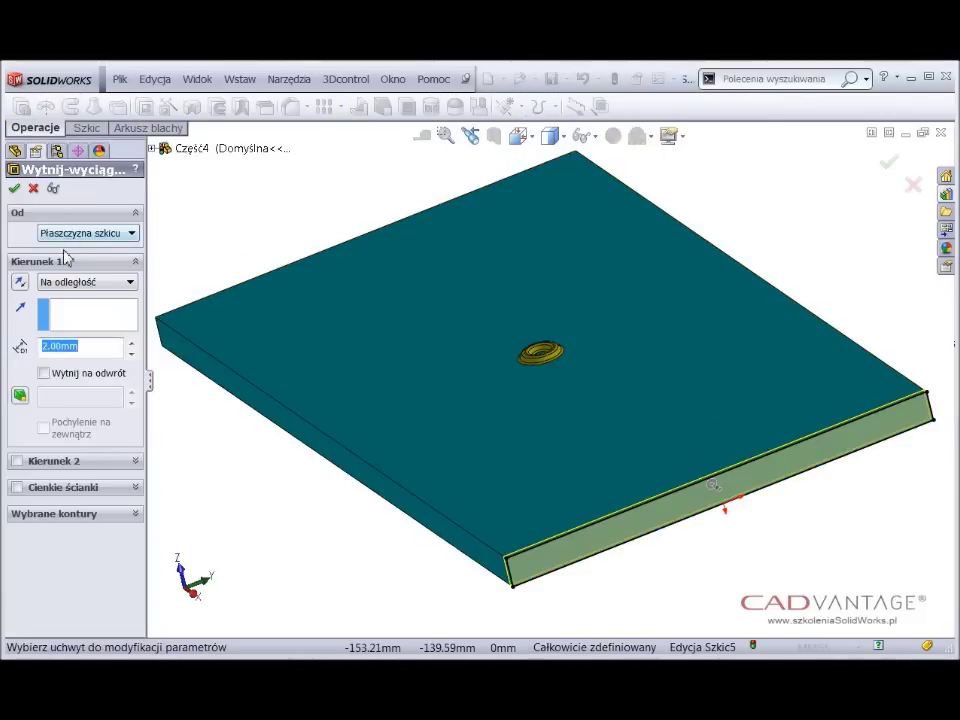
{"action": "left_click", "coordinate": [75, 282]}
{"action": "left_click", "coordinate": [71, 307]}
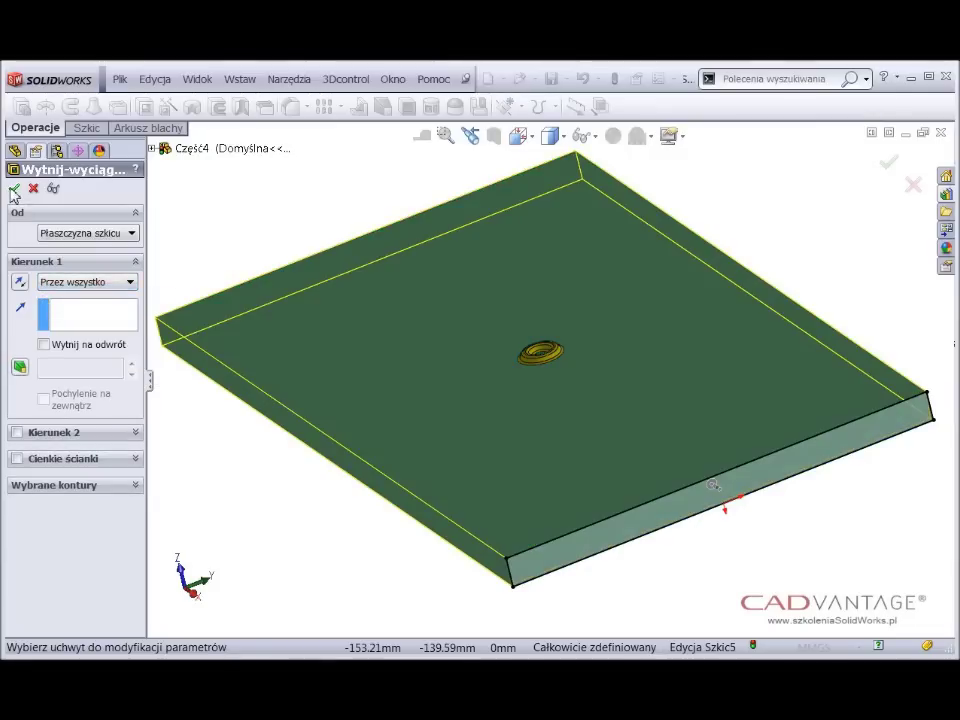
{"action": "left_click", "coordinate": [14, 189]}
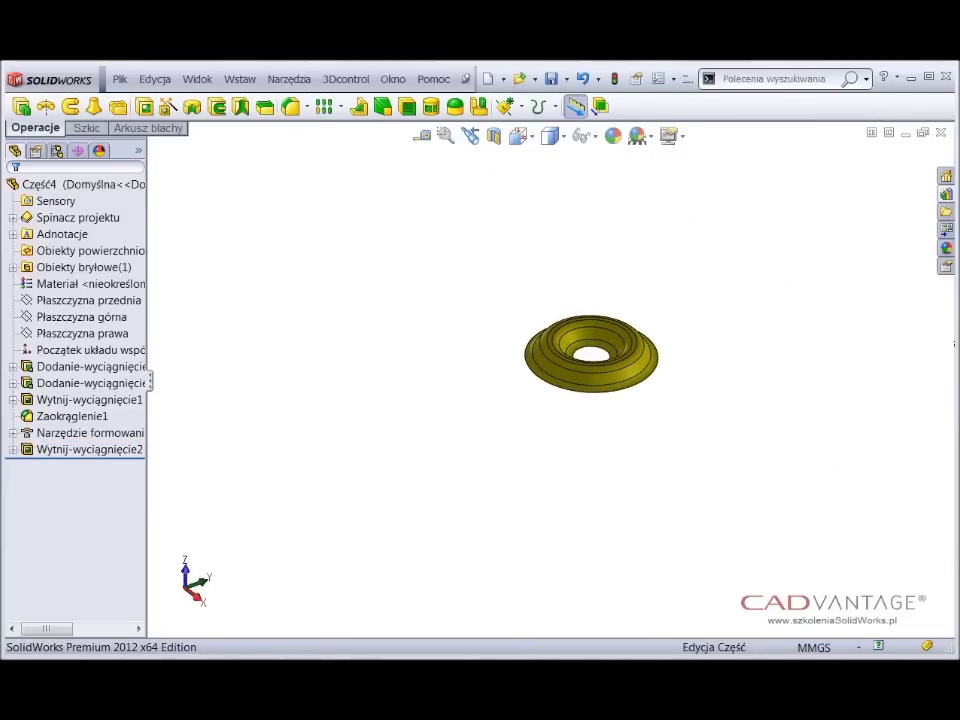
{"action": "left_click", "coordinate": [946, 193]}
Save the tool as 'Narz. formowania 1' in the Design Library embosses folder, then close it.
{"action": "left_click", "coordinate": [944, 132]}
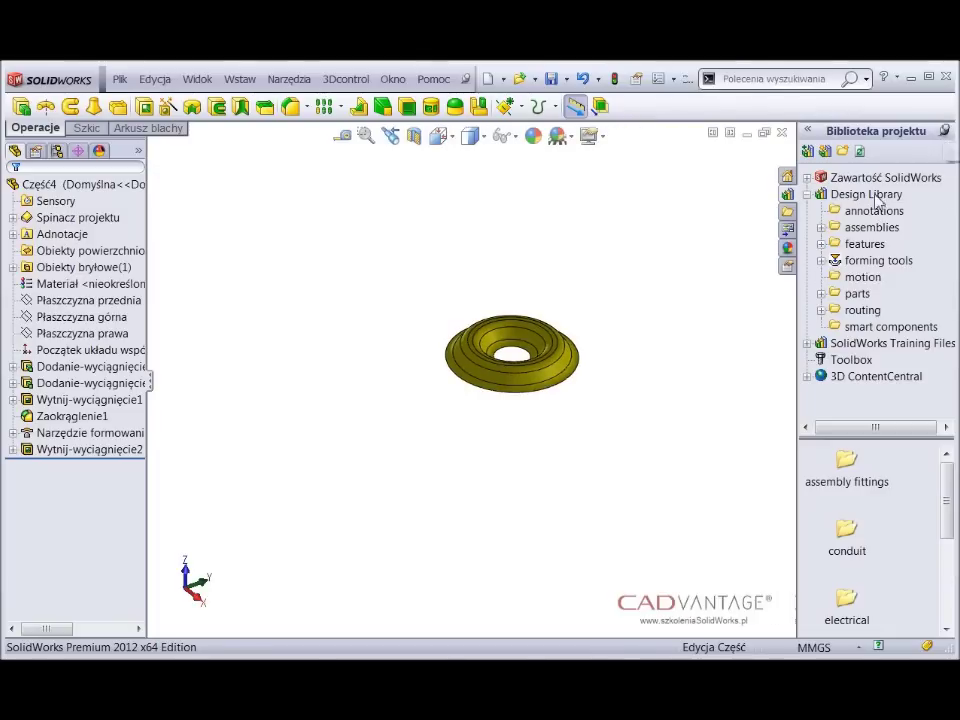
{"action": "double_click", "coordinate": [834, 260]}
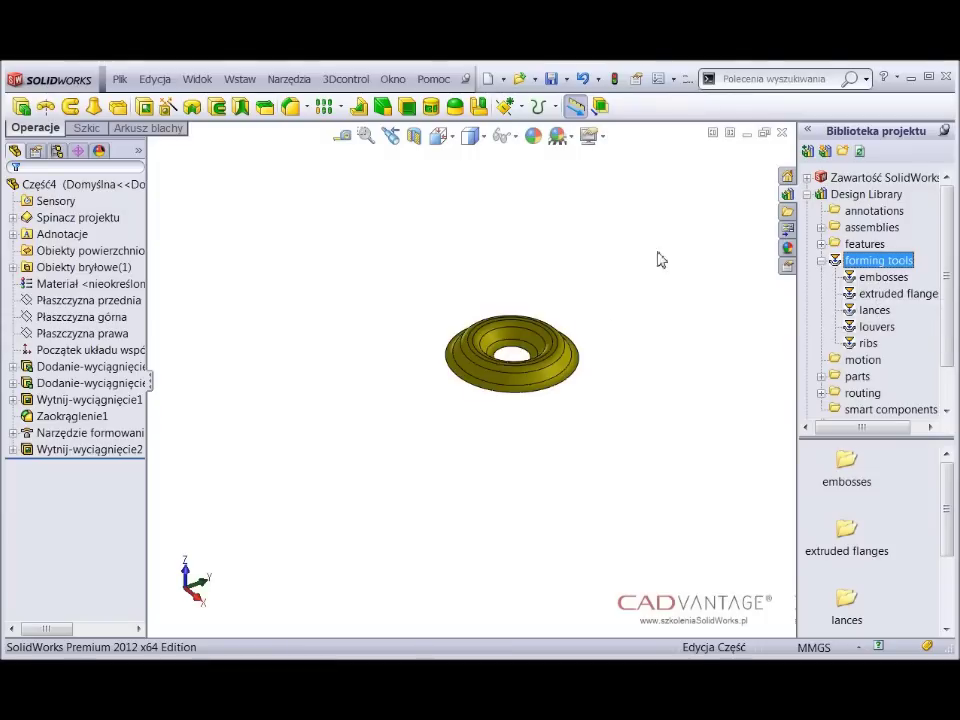
{"action": "left_click_drag", "start_coordinate": [96, 186], "coordinate": [866, 285]}
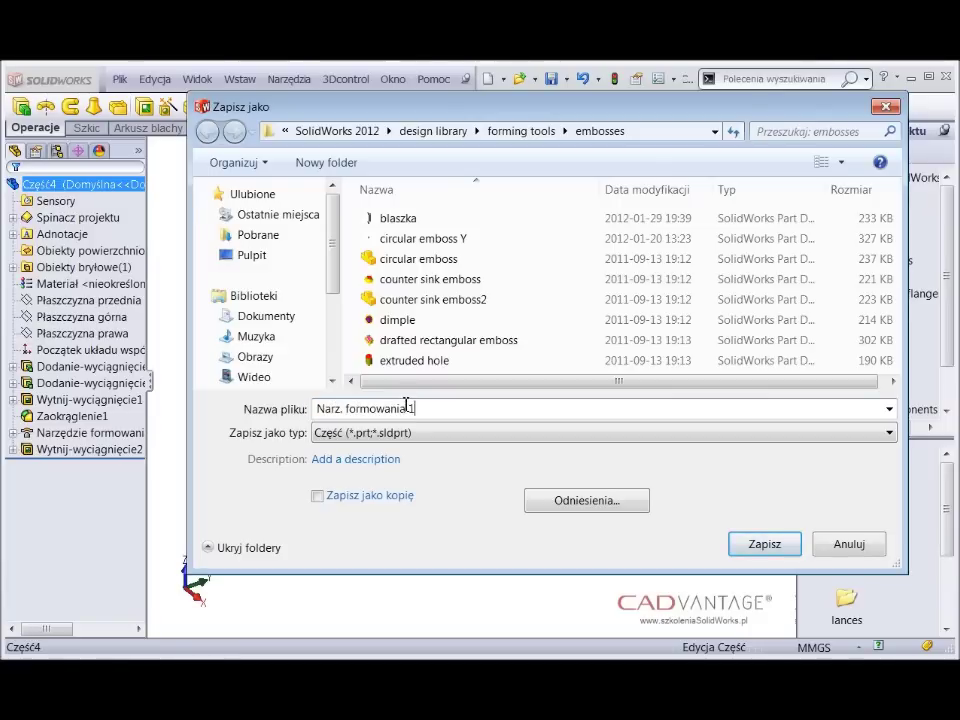
{"action": "key", "text": "Return"}
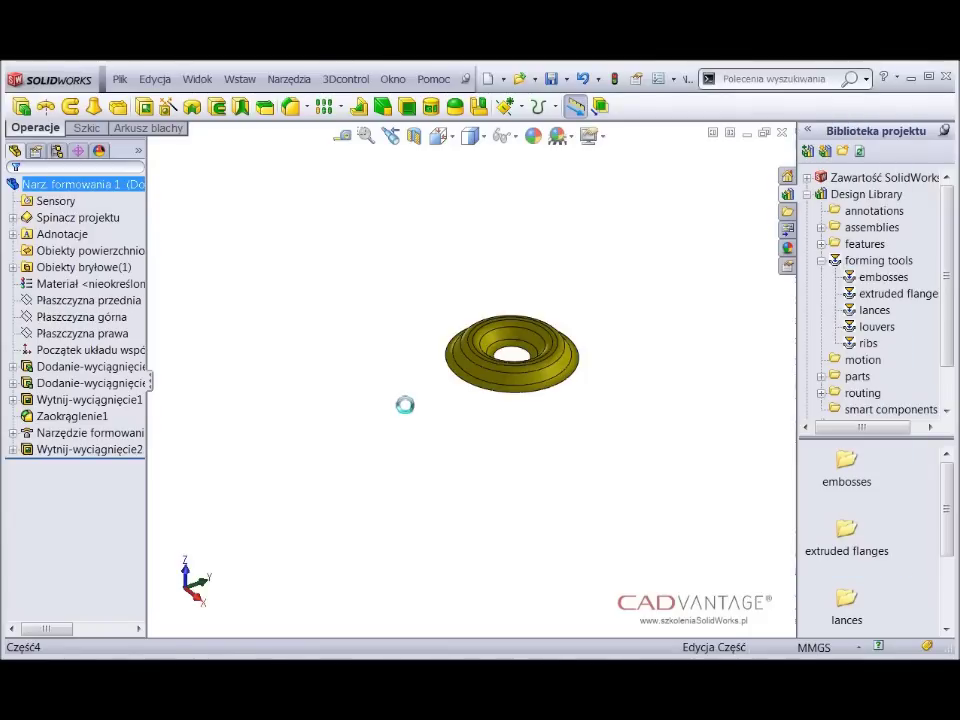
{"action": "left_click", "coordinate": [782, 132]}
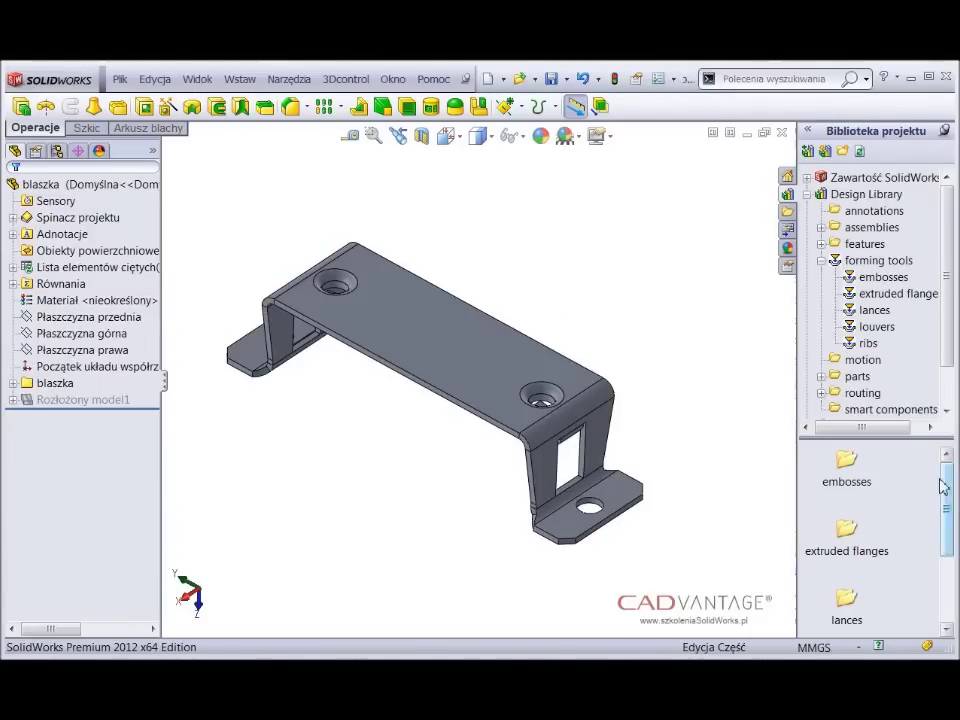
Drop Narz. formowania 1 onto the bracket's top face and flip it to 180°.
{"action": "left_click_drag", "start_coordinate": [944, 495], "coordinate": [952, 597]}
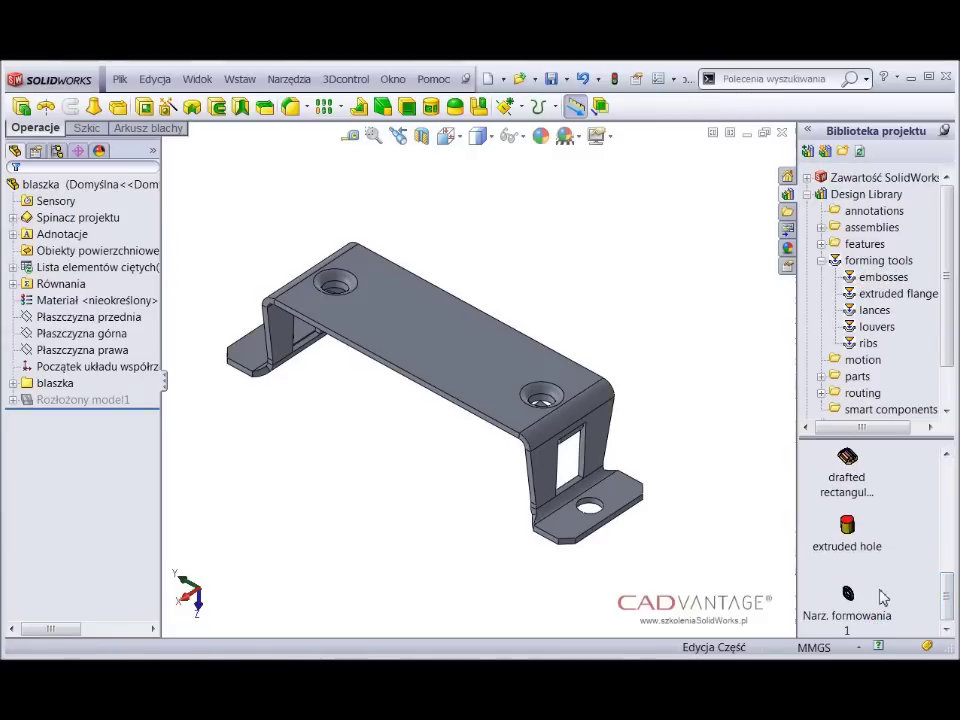
{"action": "left_click_drag", "start_coordinate": [862, 620], "coordinate": [652, 302]}
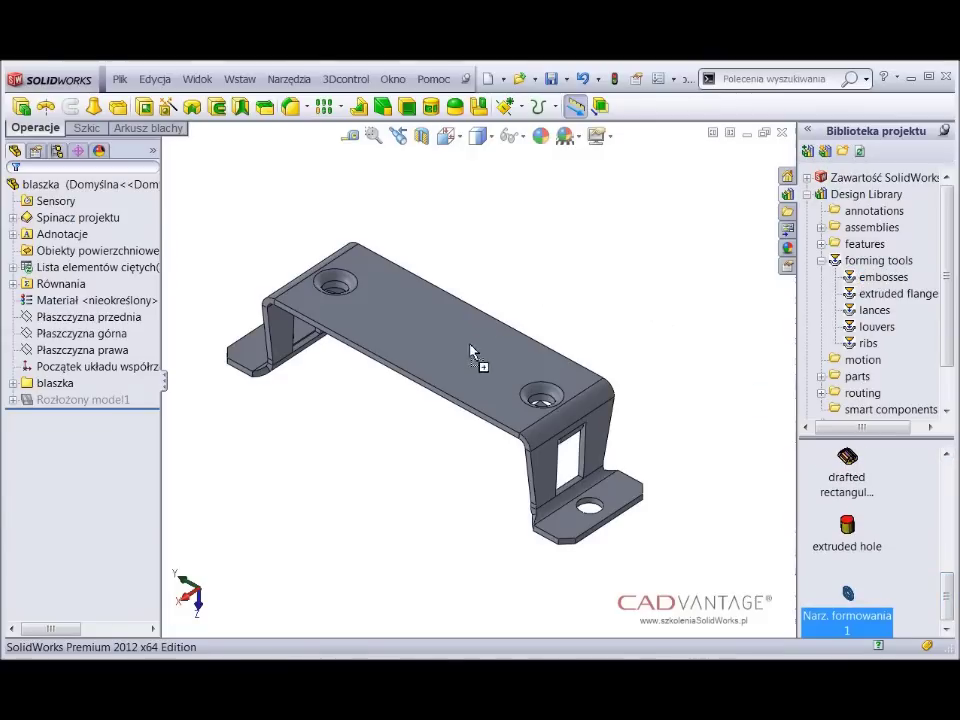
{"action": "left_click_drag", "start_coordinate": [470, 350], "coordinate": [480, 360]}
{"action": "left_click", "coordinate": [82, 347]}
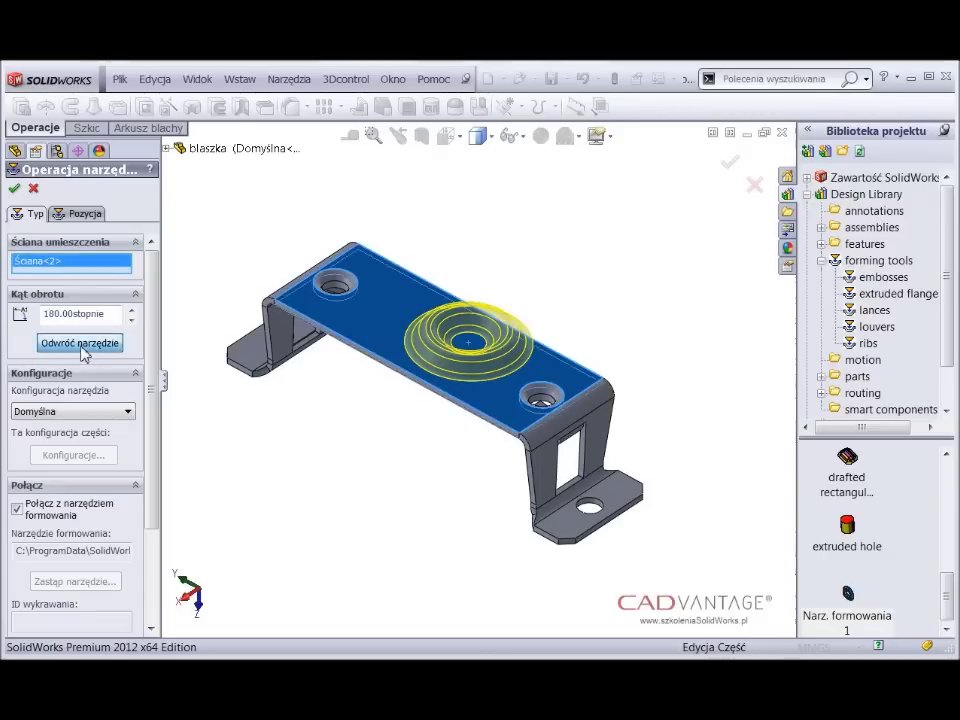
{"action": "left_click", "coordinate": [82, 345]}
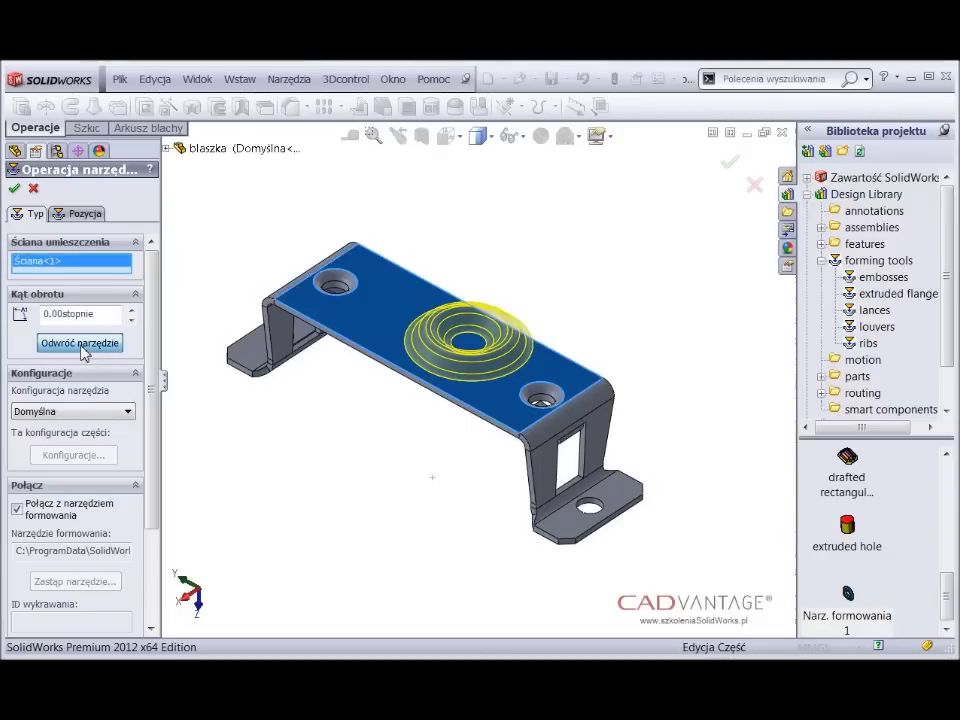
{"action": "left_click", "coordinate": [82, 345]}
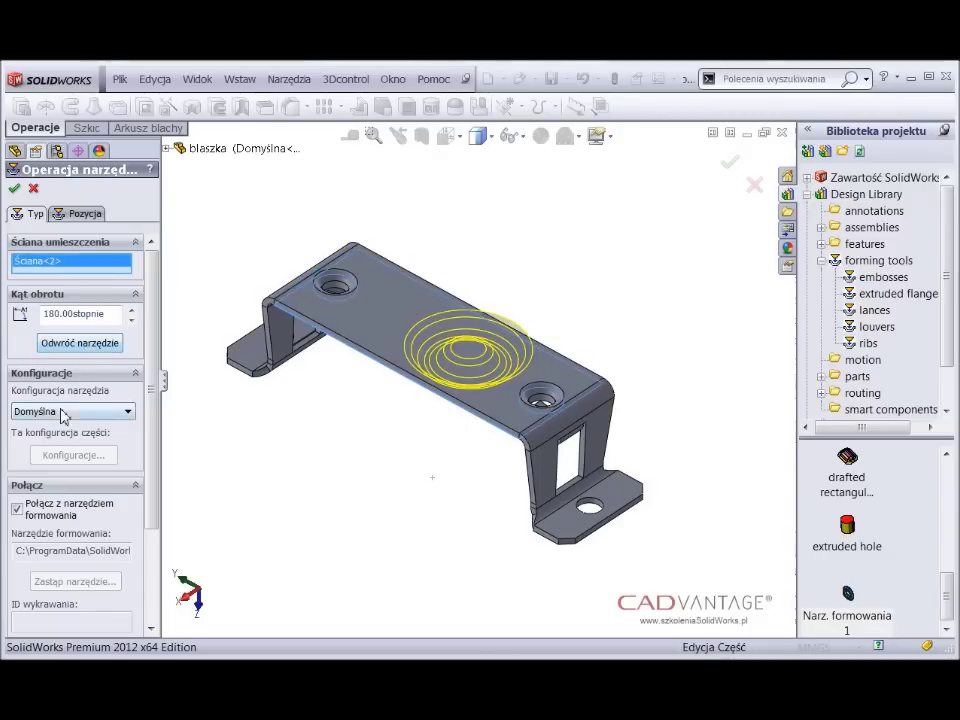
{"action": "left_click", "coordinate": [82, 216]}
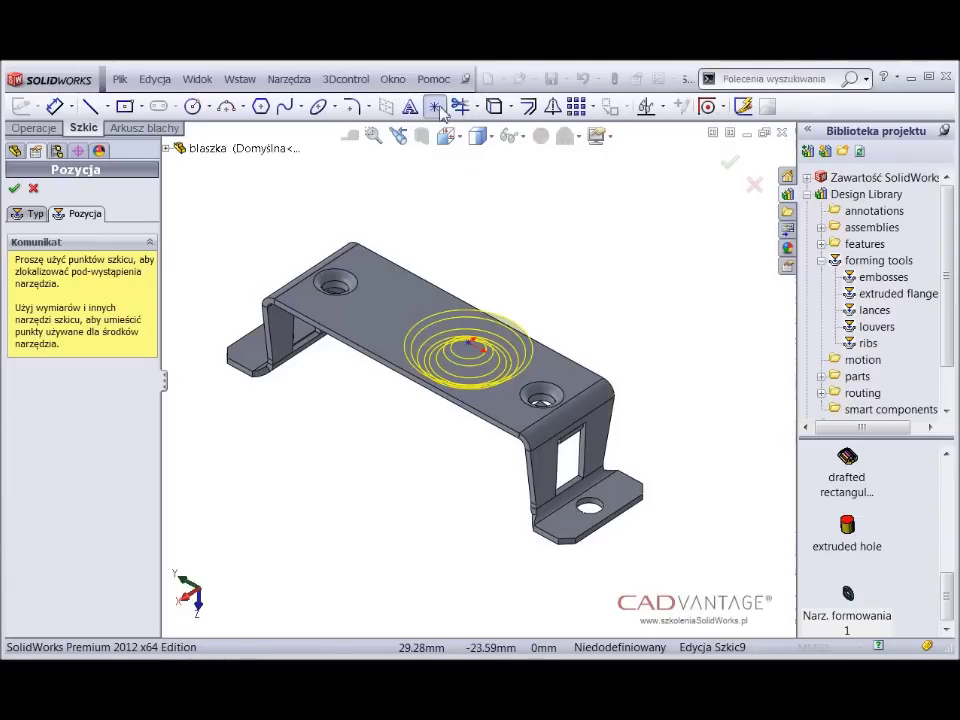
Snap the emboss centre onto the placement point and apply the forming-tool feature.
{"action": "mouse_move", "coordinate": [467, 347]}
{"action": "left_mouse_down"}
{"action": "mouse_move", "coordinate": [440, 340]}
{"action": "mouse_move", "coordinate": [460, 354]}
{"action": "left_mouse_up"}
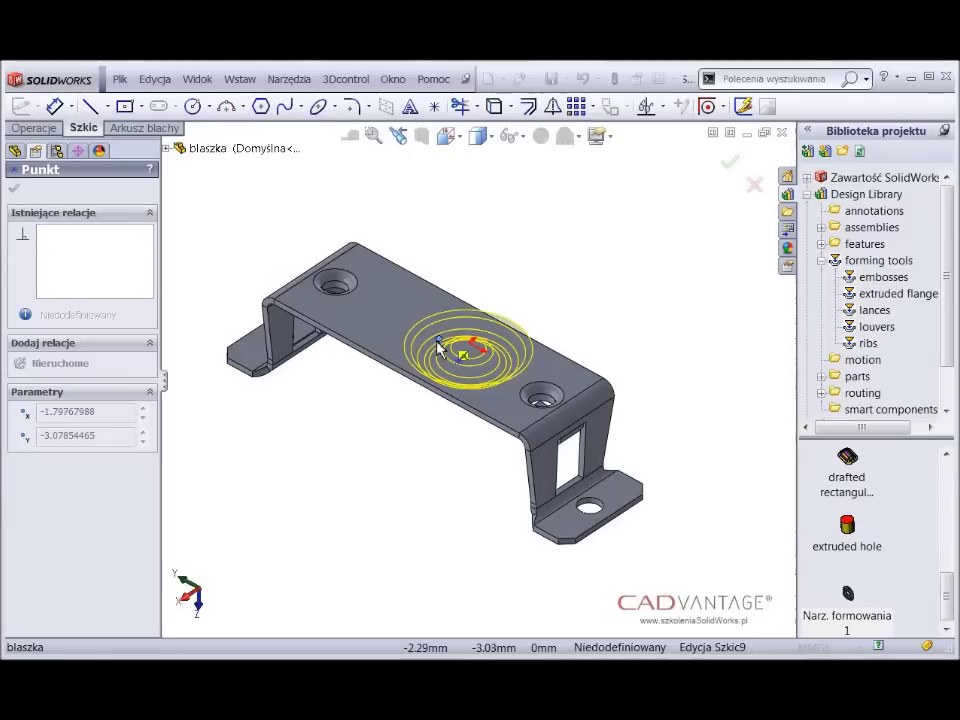
{"action": "left_click_drag", "start_coordinate": [440, 345], "coordinate": [439, 343]}
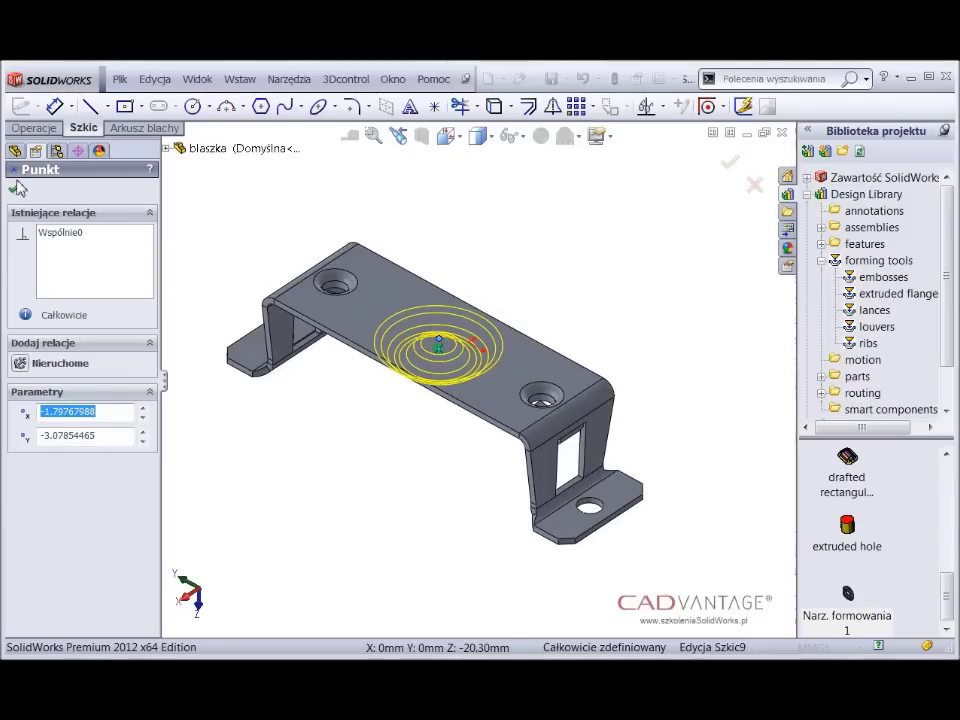
{"action": "left_click", "coordinate": [15, 189]}
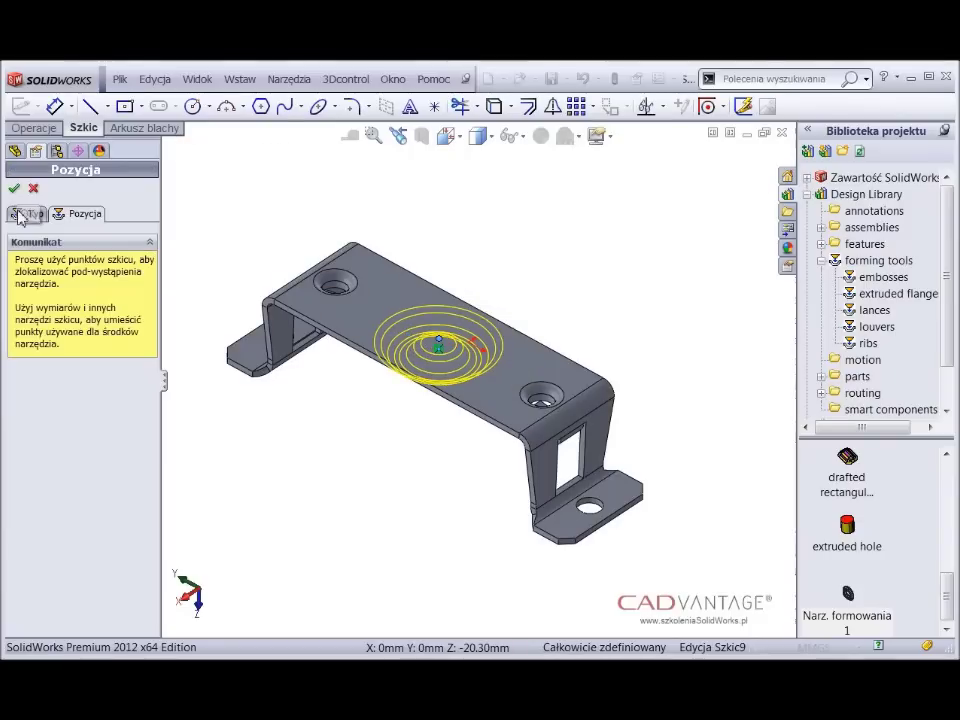
{"action": "left_click", "coordinate": [16, 220]}
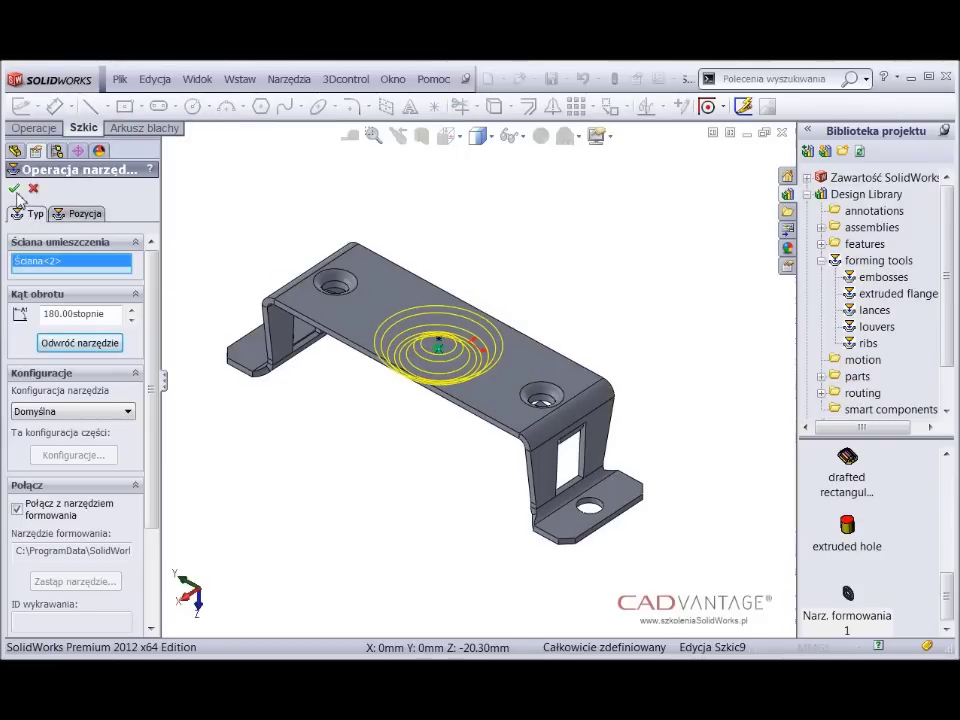
{"action": "left_click", "coordinate": [15, 190]}
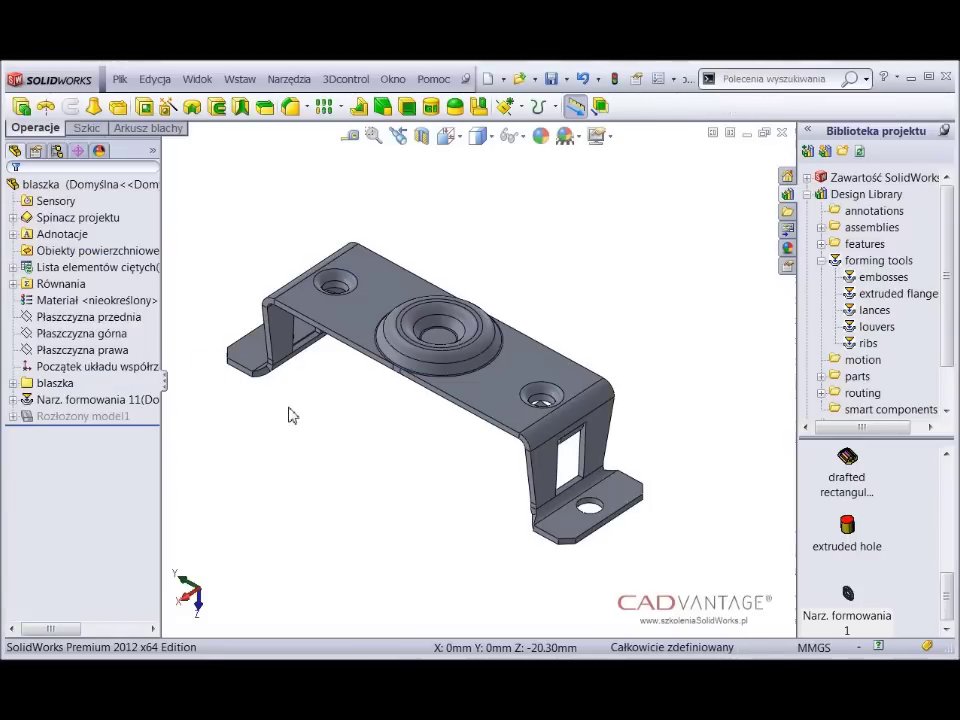
Reverse the emboss via Edit Feature, then attempt Flatten and return to the folded bracket.
{"action": "right_click", "coordinate": [72, 399]}
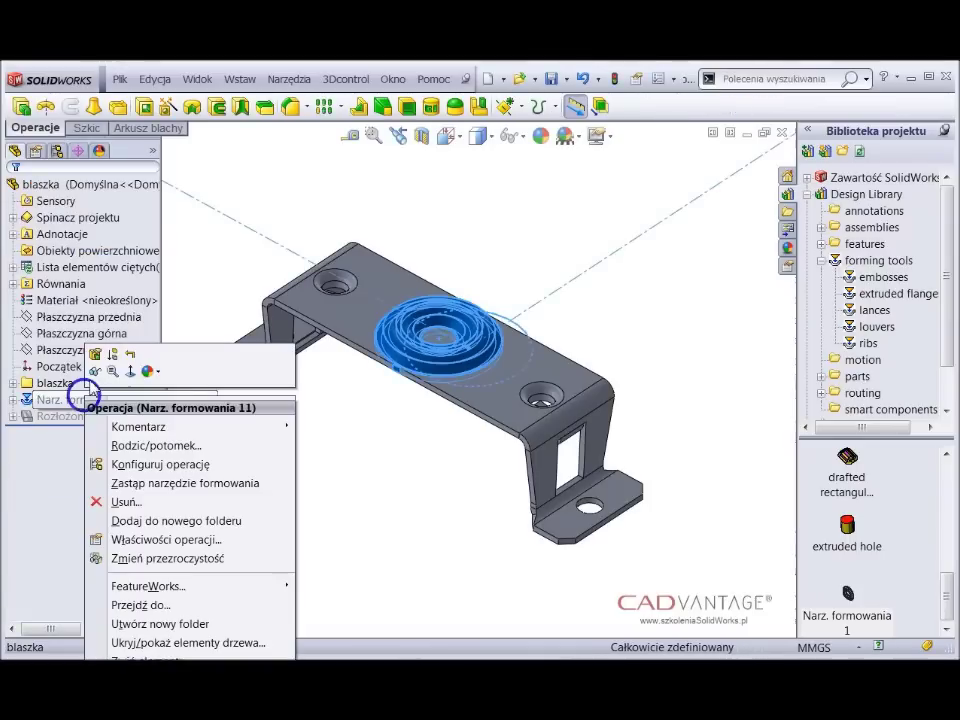
{"action": "left_click", "coordinate": [95, 354]}
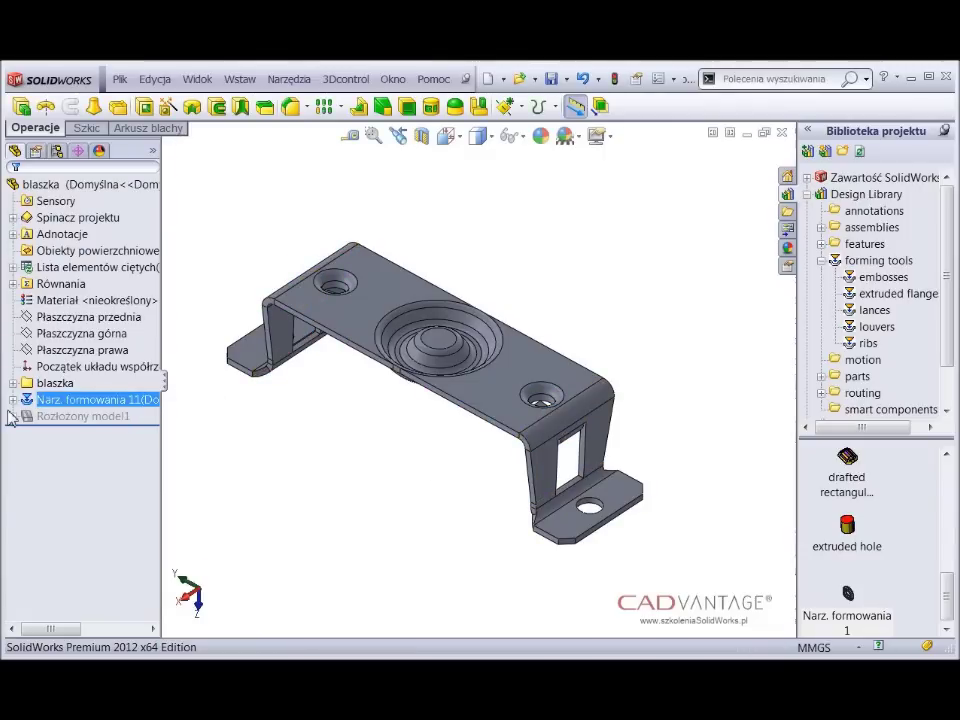
{"action": "left_click", "coordinate": [145, 128]}
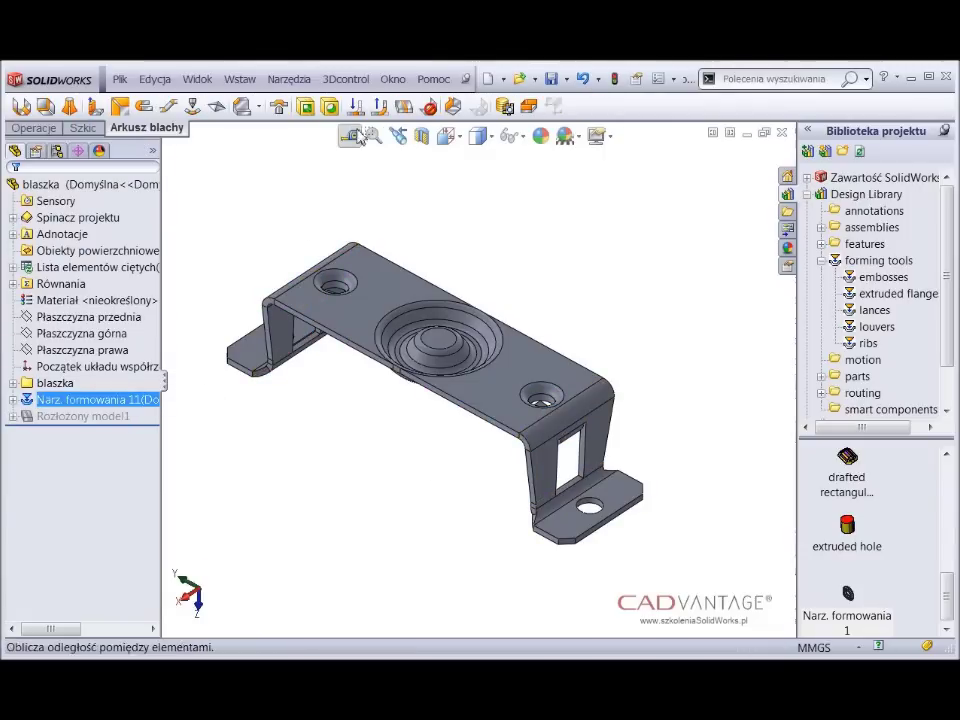
{"action": "left_click", "coordinate": [403, 106]}
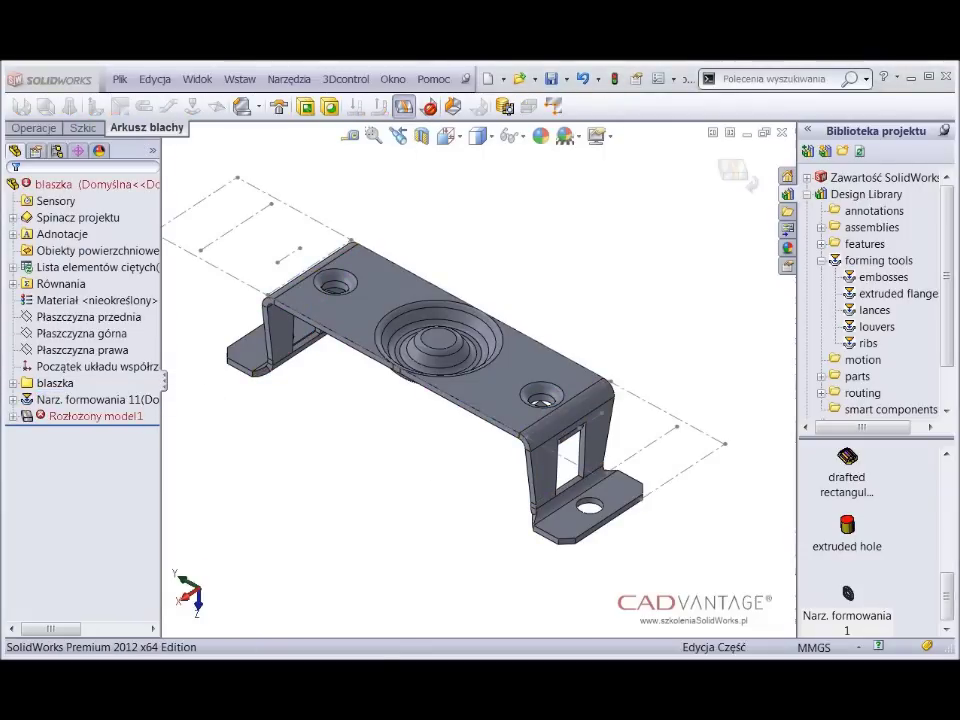
{"action": "left_click", "coordinate": [541, 295]}
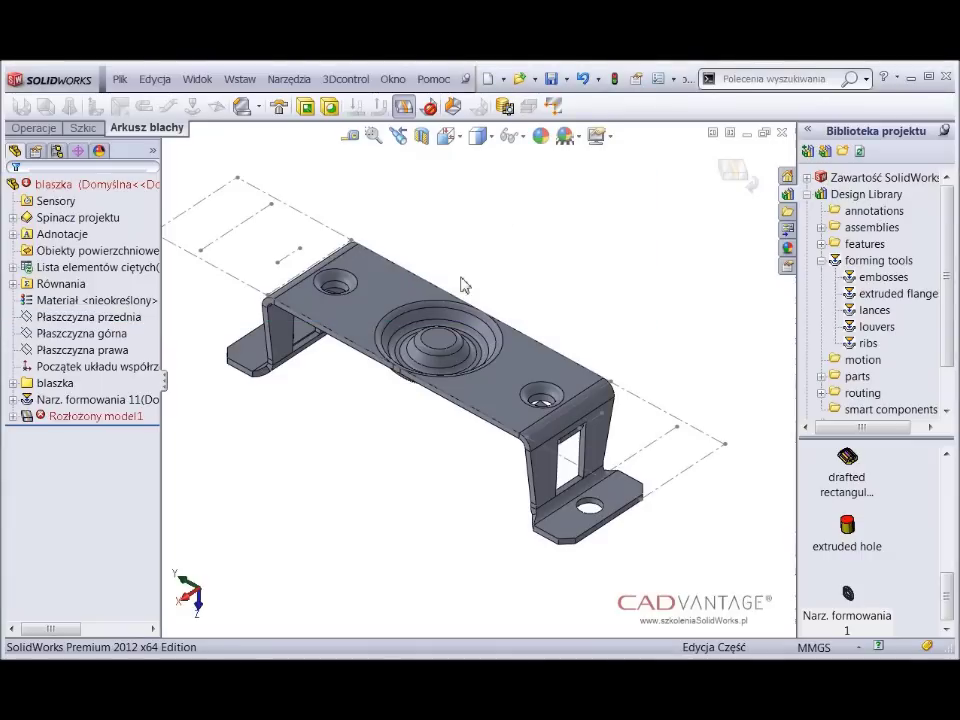
{"action": "left_click", "coordinate": [403, 106]}
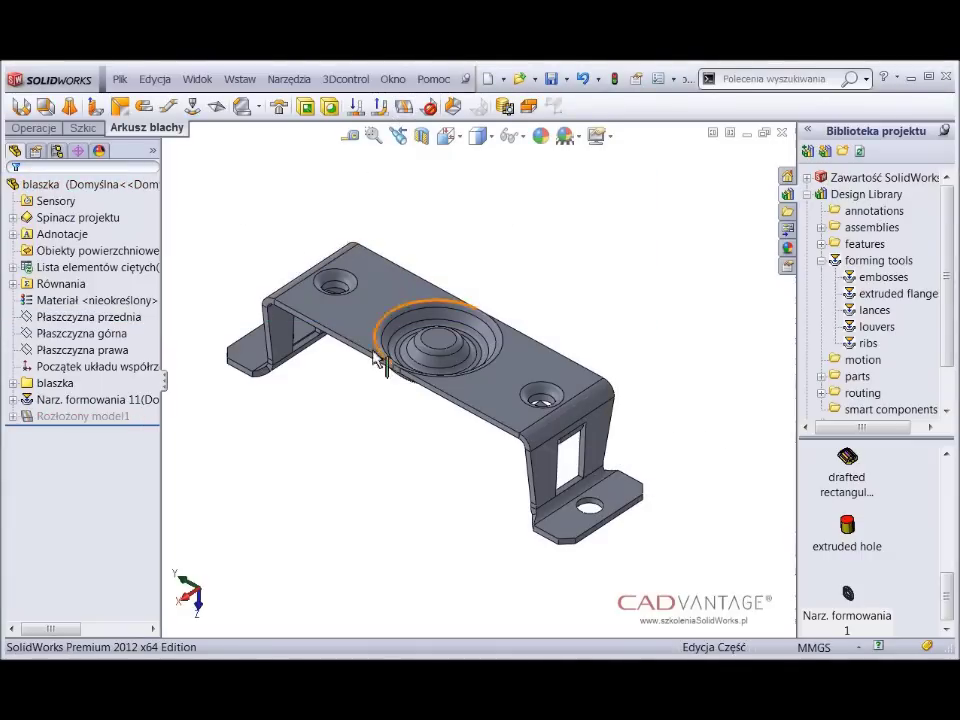
Magnify the emboss for a closer look, then select its feature to show dimensions.
{"action": "key", "text": "g"}
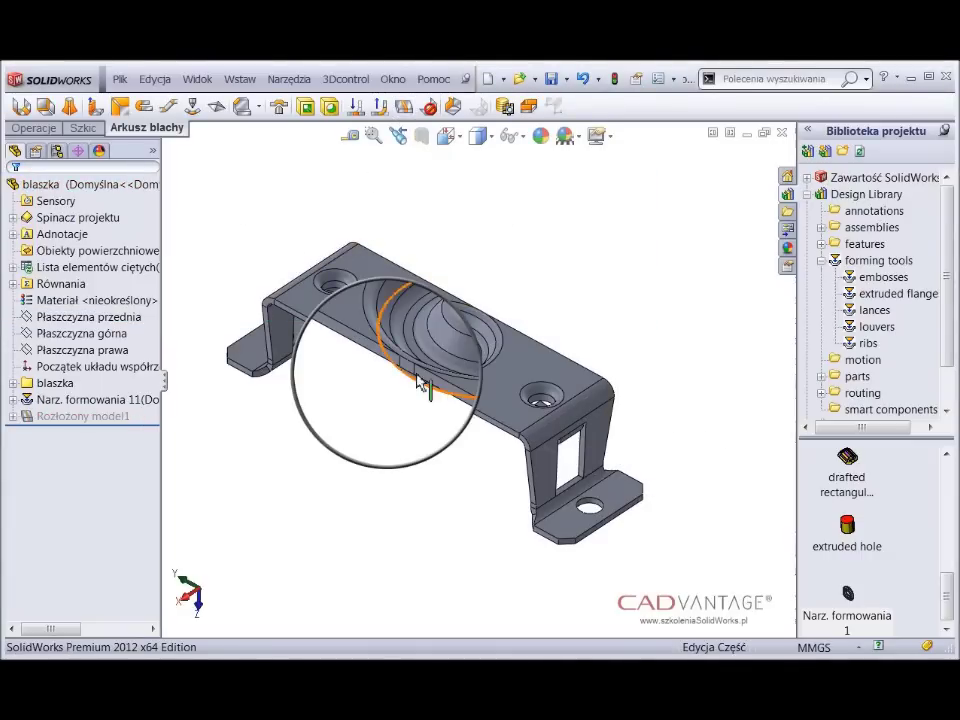
{"action": "key", "text": "Escape"}
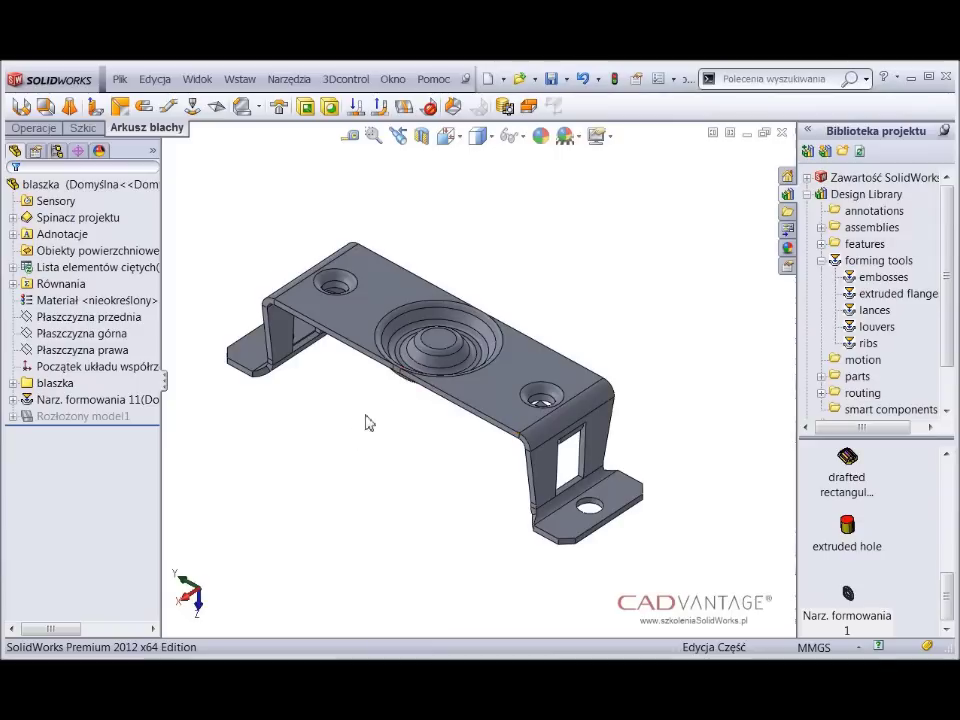
{"action": "left_click", "coordinate": [92, 399]}
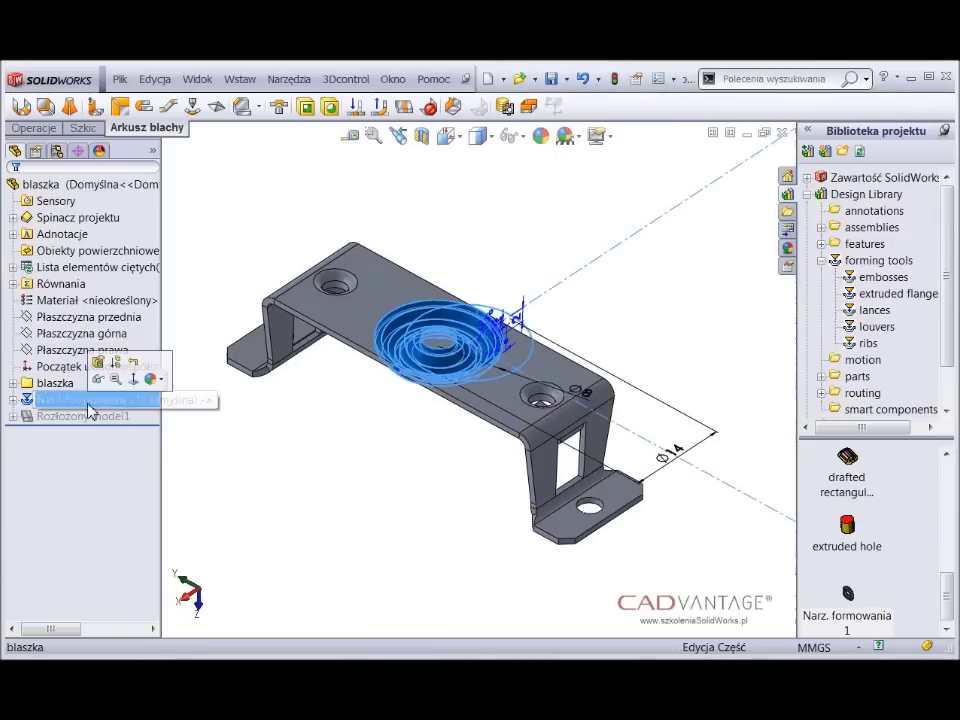
Unlink the emboss from its forming tool by clearing Link to forming tool, then rebuild.
{"action": "left_click", "coordinate": [676, 458]}
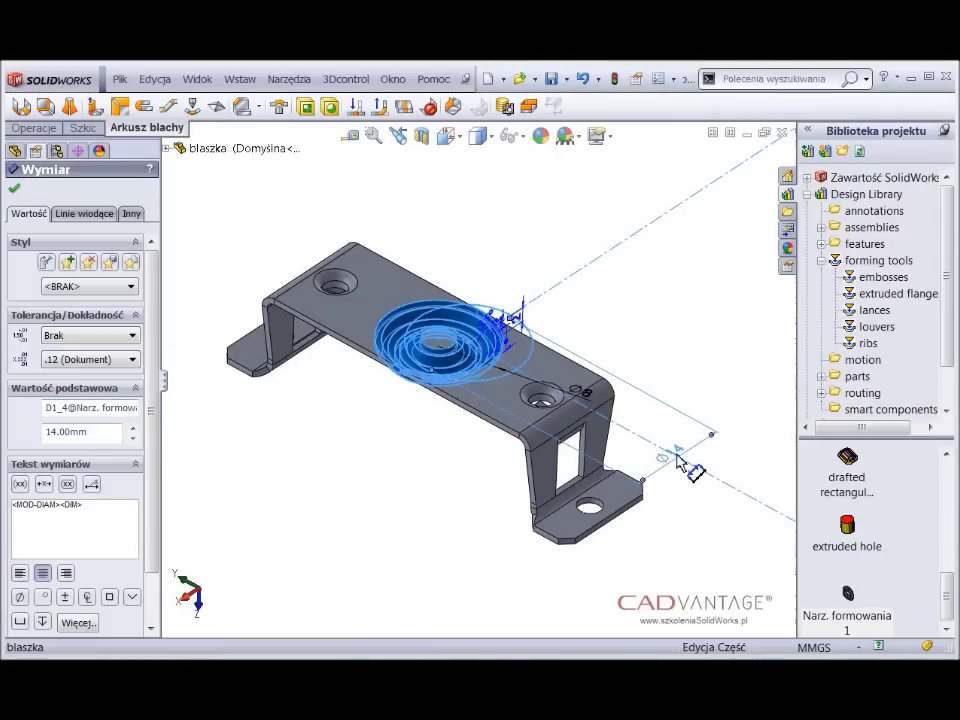
{"action": "key", "text": "Escape"}
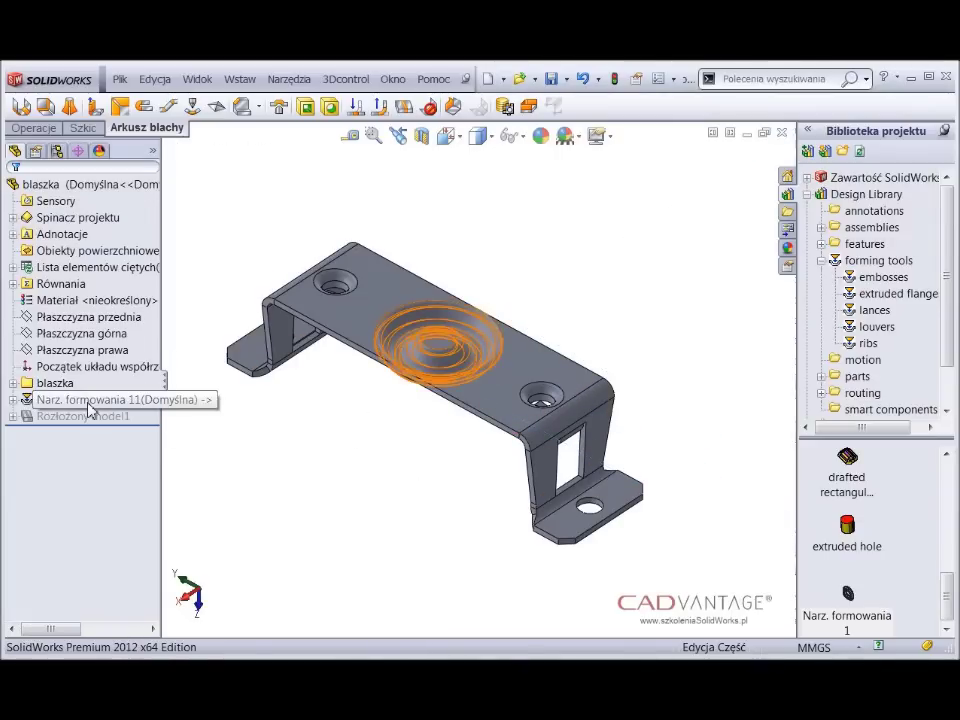
{"action": "left_click", "coordinate": [90, 399]}
{"action": "left_click", "coordinate": [99, 363]}
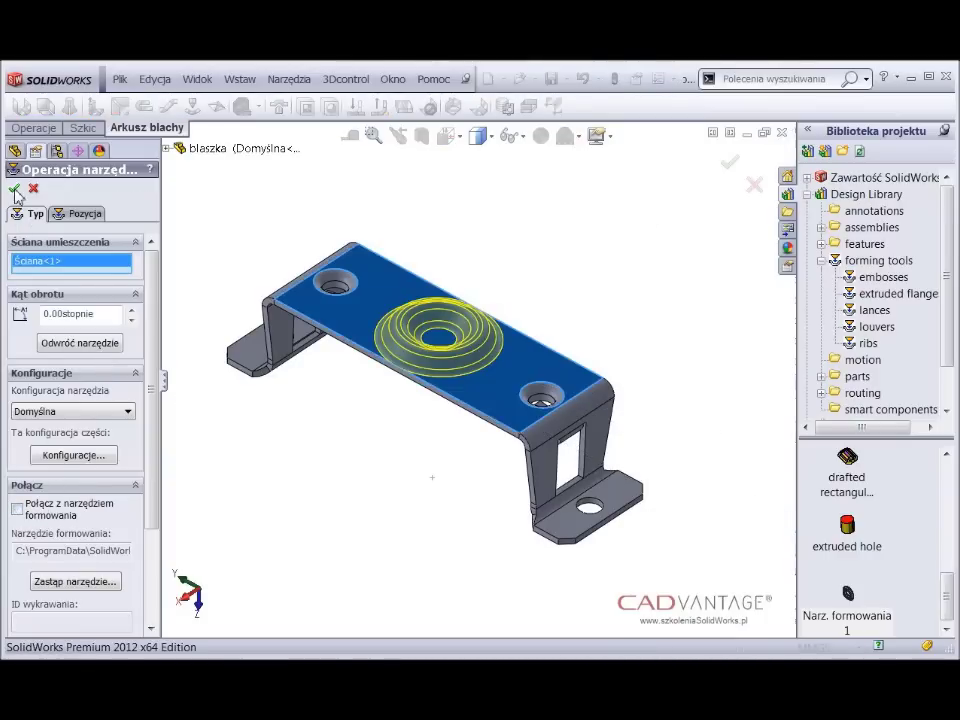
{"action": "key", "text": "Return"}
{"action": "mouse_move", "coordinate": [270, 454]}
{"action": "middle_mouse_down"}
{"action": "mouse_move", "coordinate": [306, 454]}
{"action": "mouse_move", "coordinate": [178, 452]}
{"action": "middle_mouse_up"}
Change the emboss diameter from Ø14 to 13.6, flatten the bracket, and switch to the Cewka motor assembly.
{"action": "left_click", "coordinate": [98, 399]}
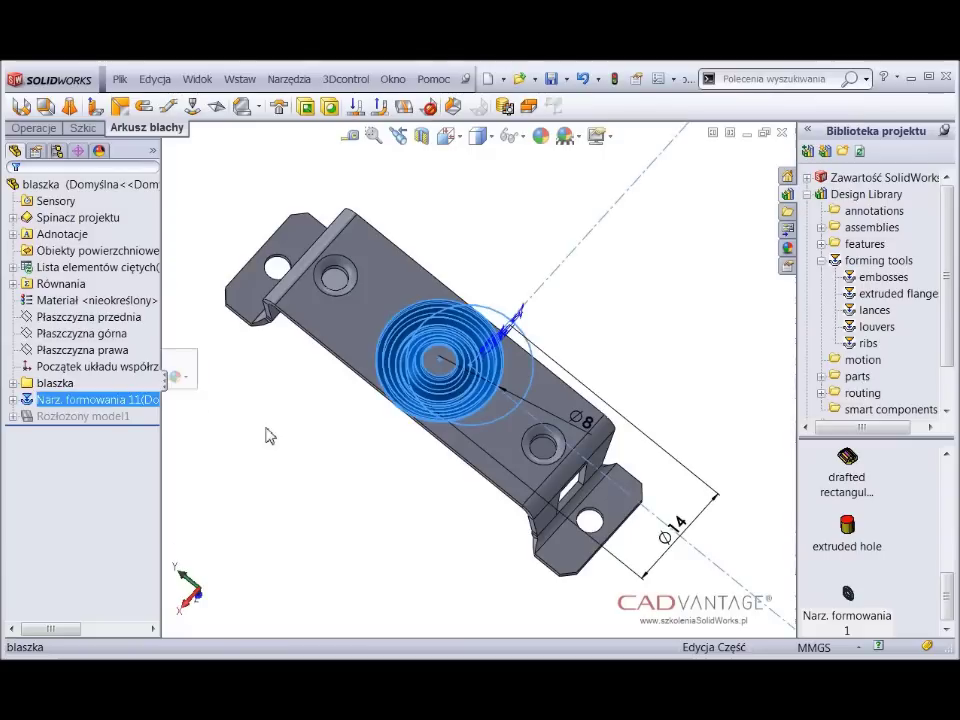
{"action": "mouse_move", "coordinate": [670, 530]}
{"action": "left_mouse_down"}
{"action": "mouse_move", "coordinate": [680, 531]}
{"action": "mouse_move", "coordinate": [662, 578]}
{"action": "left_mouse_up"}
{"action": "left_click", "coordinate": [634, 523]}
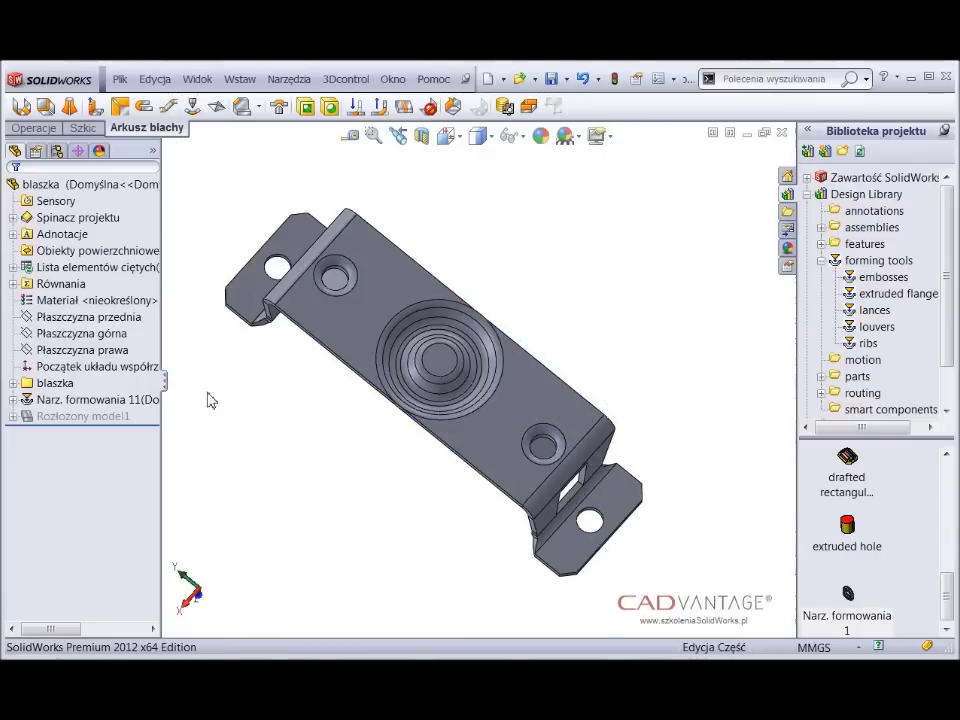
{"action": "left_click", "coordinate": [145, 403]}
{"action": "left_click", "coordinate": [640, 588]}
{"action": "type", "text": "13.6"}
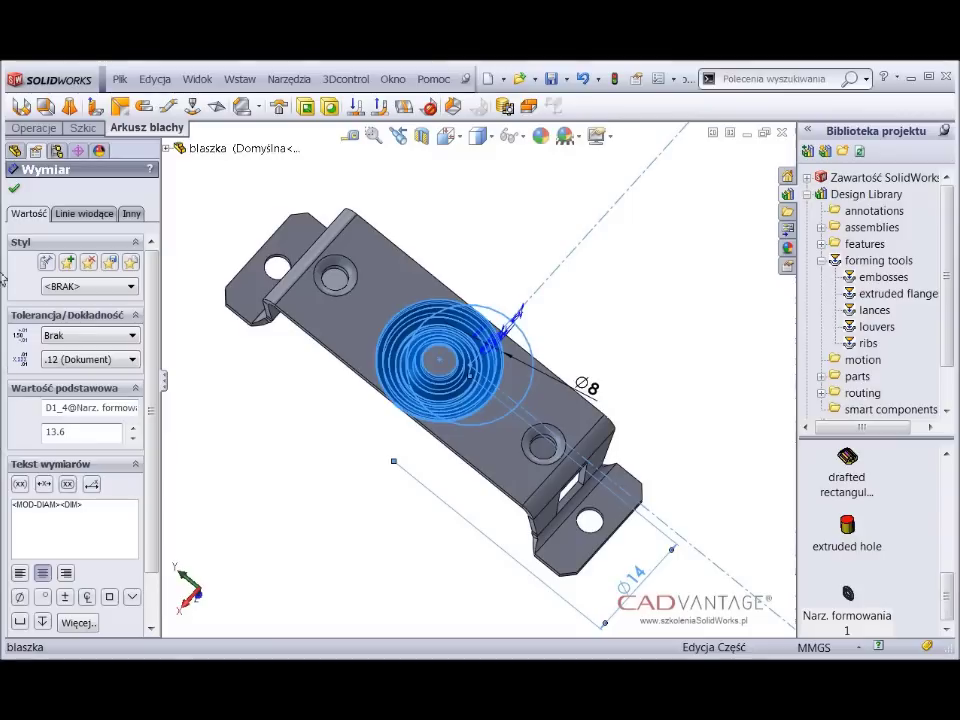
{"action": "left_click", "coordinate": [15, 192]}
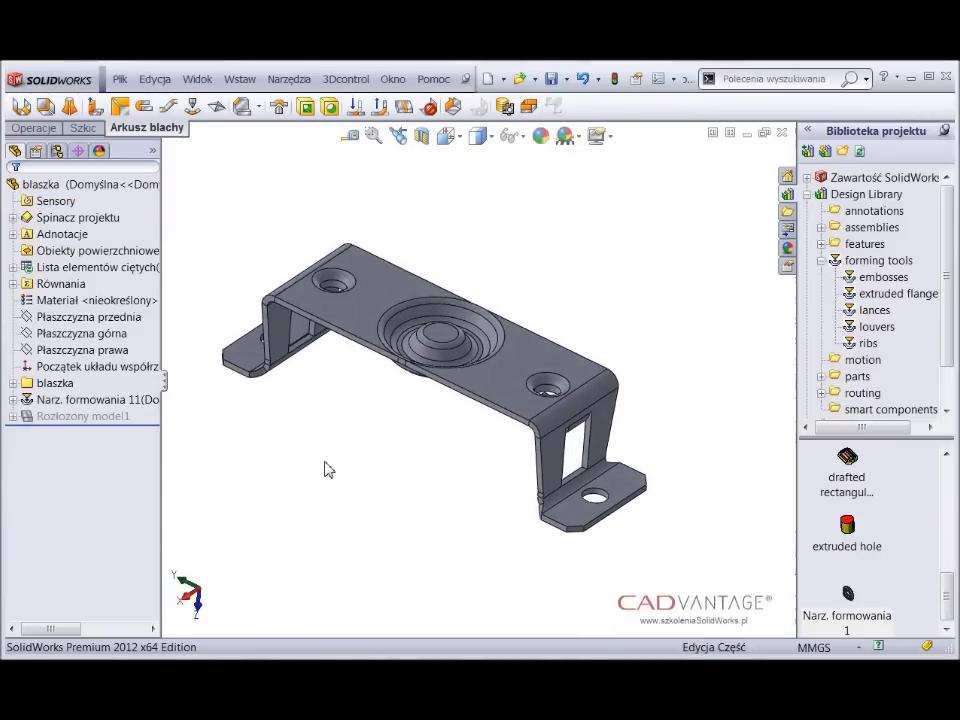
{"action": "left_click", "coordinate": [404, 106]}
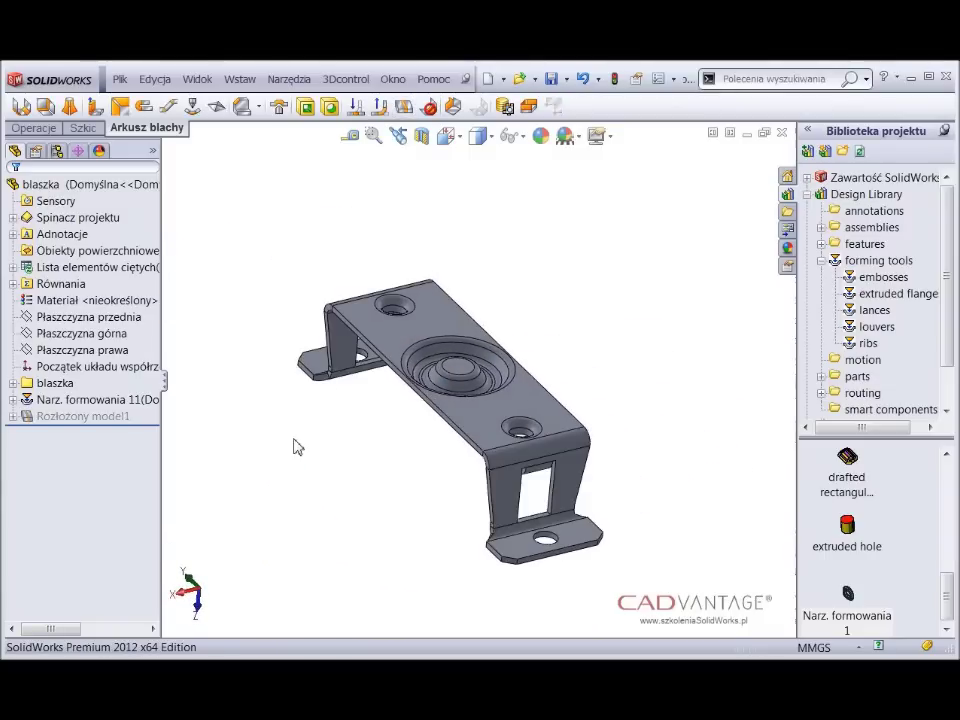
{"action": "key", "text": "ctrl+Tab"}
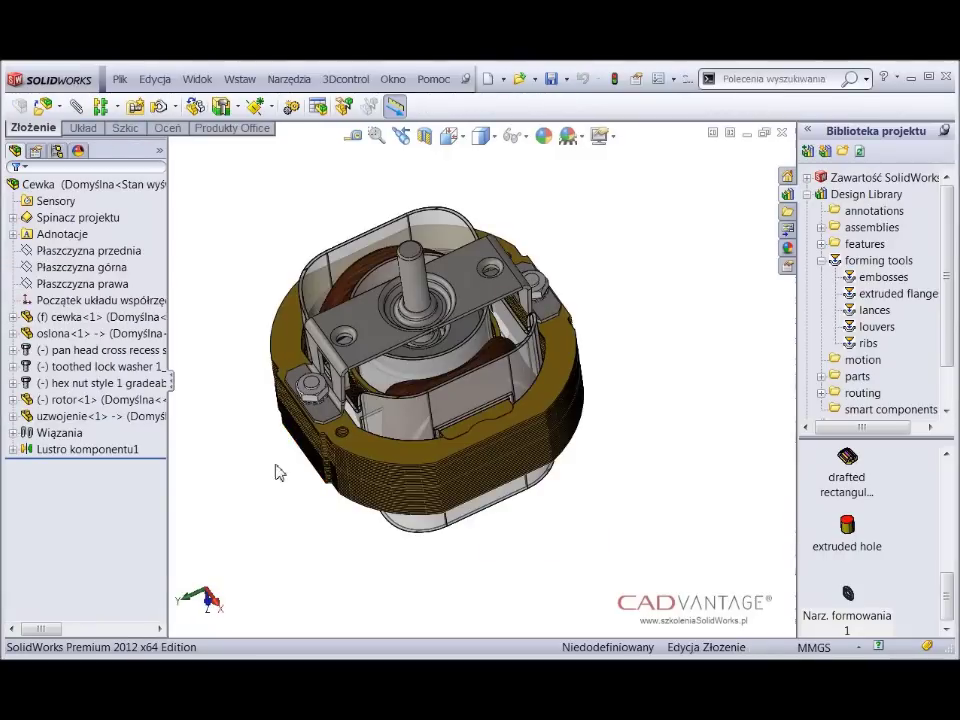